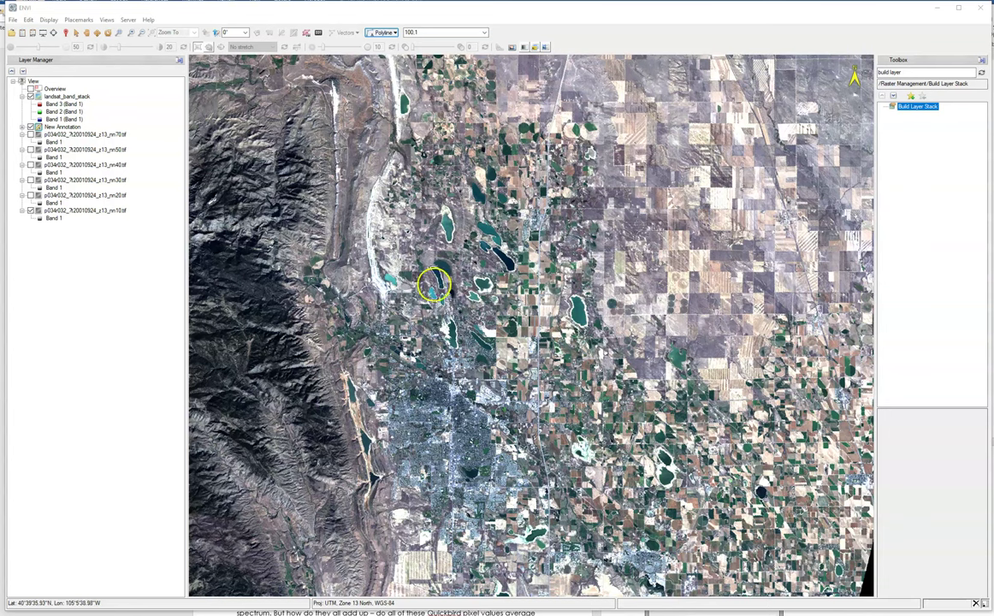
Split the ENVI display into Two Vertical Views, with the Landsat image in the left view
click(106, 20)
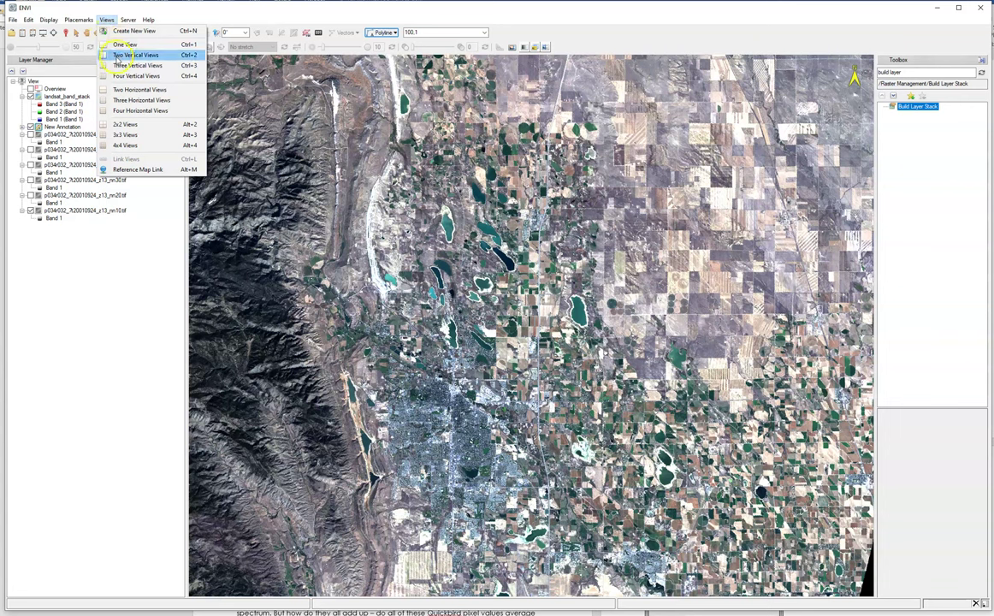
click(117, 54)
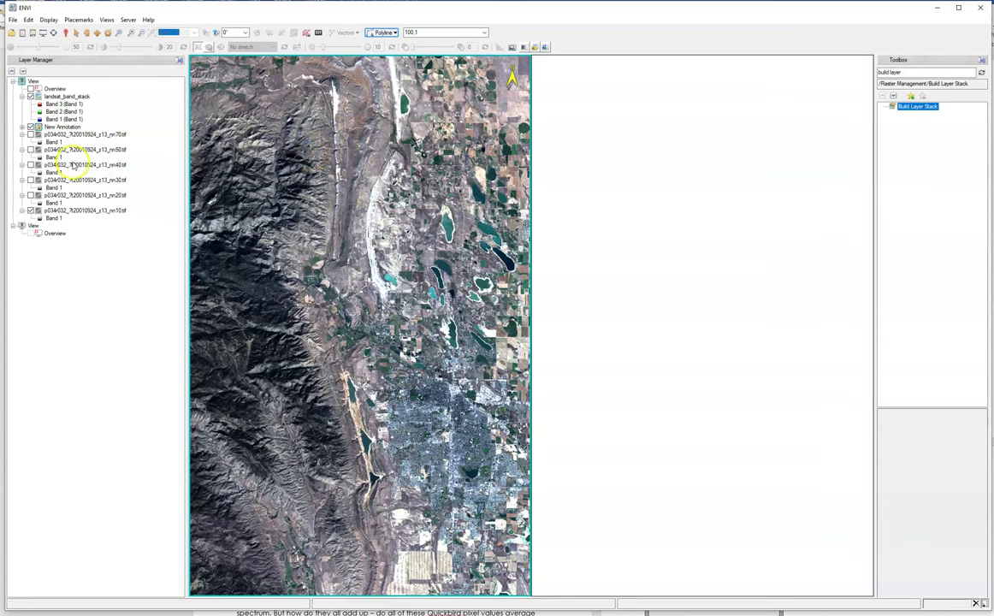
Rename the second, empty view to QB, then select the Landsat and QB views in turn
click(31, 226)
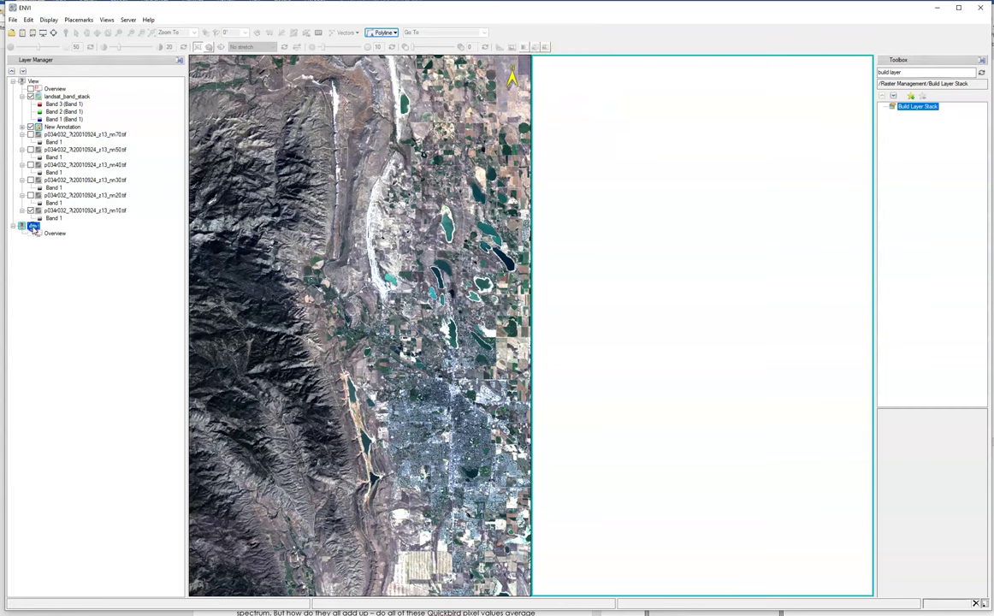
right_click(32, 227)
click(53, 232)
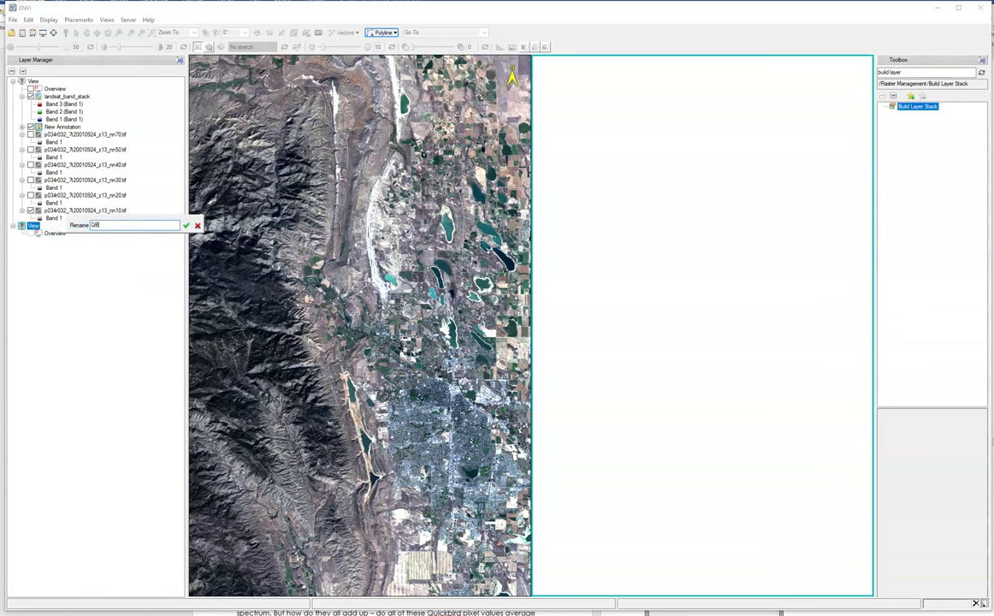
click(185, 225)
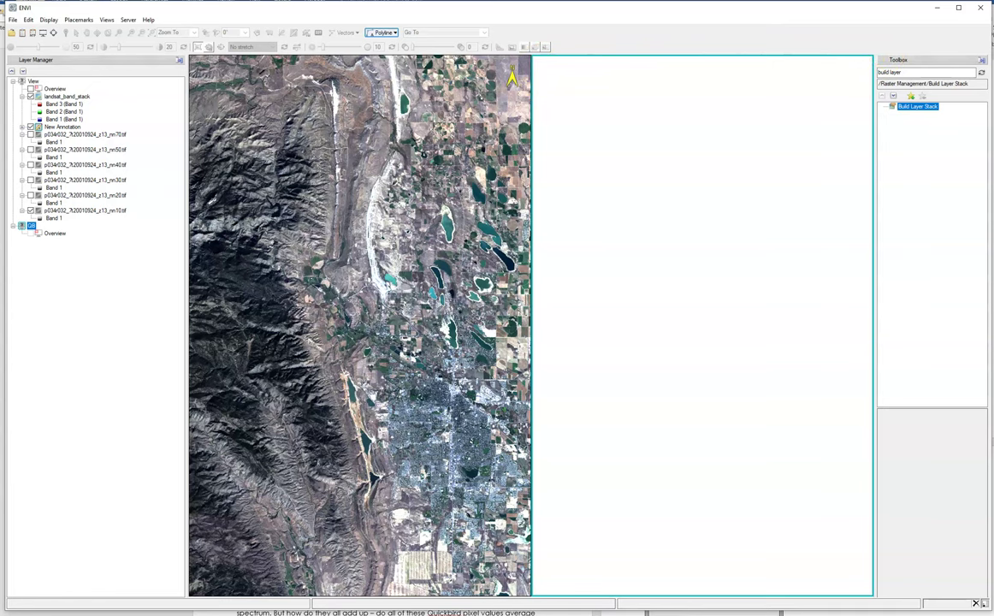
click(32, 82)
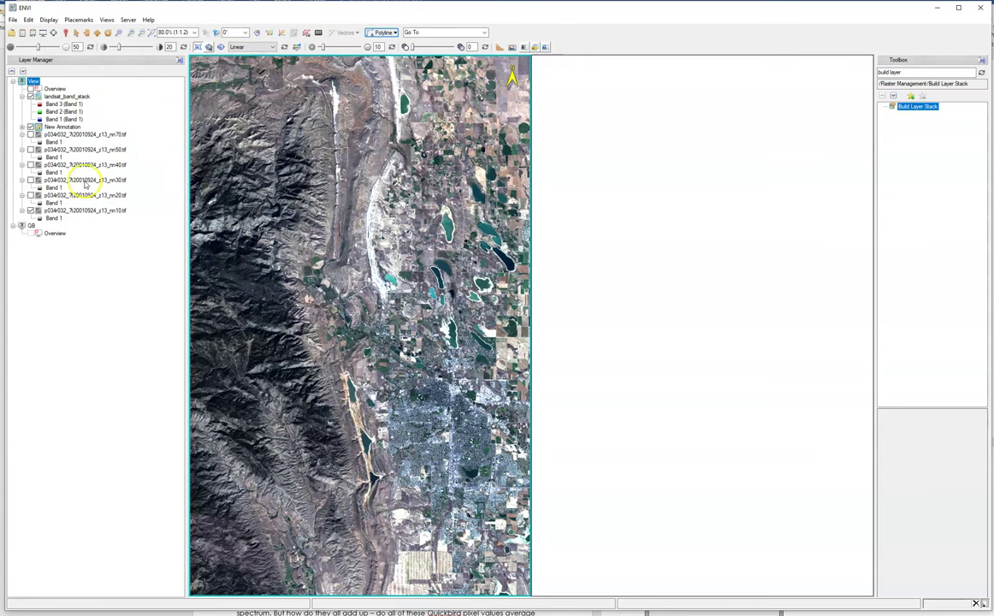
click(31, 226)
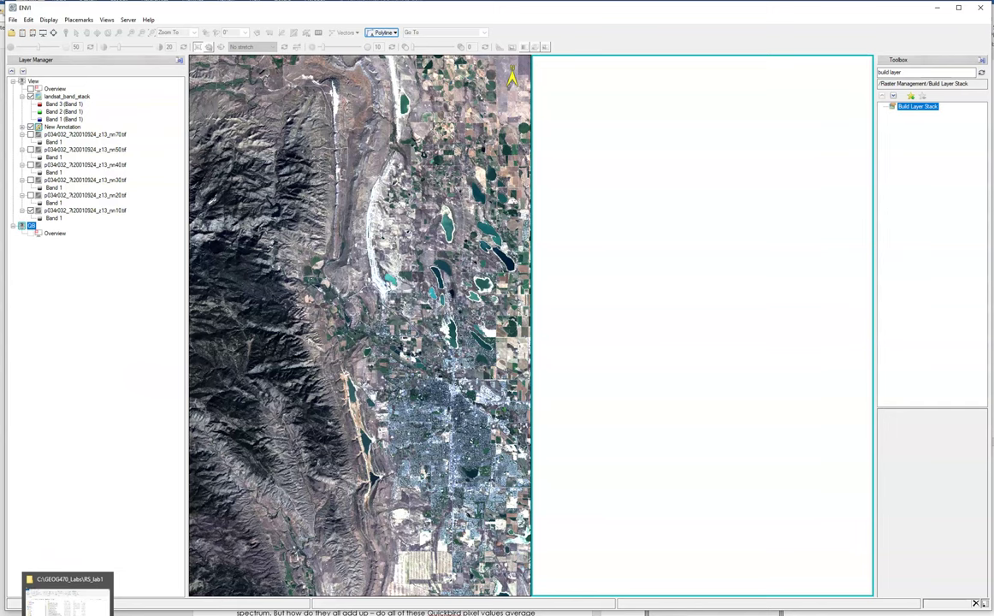
Extract Lab1RS-Quickbird.zip into RS_lab1 with 7-Zip Extract Here, then minimize File Explorer
click(67, 596)
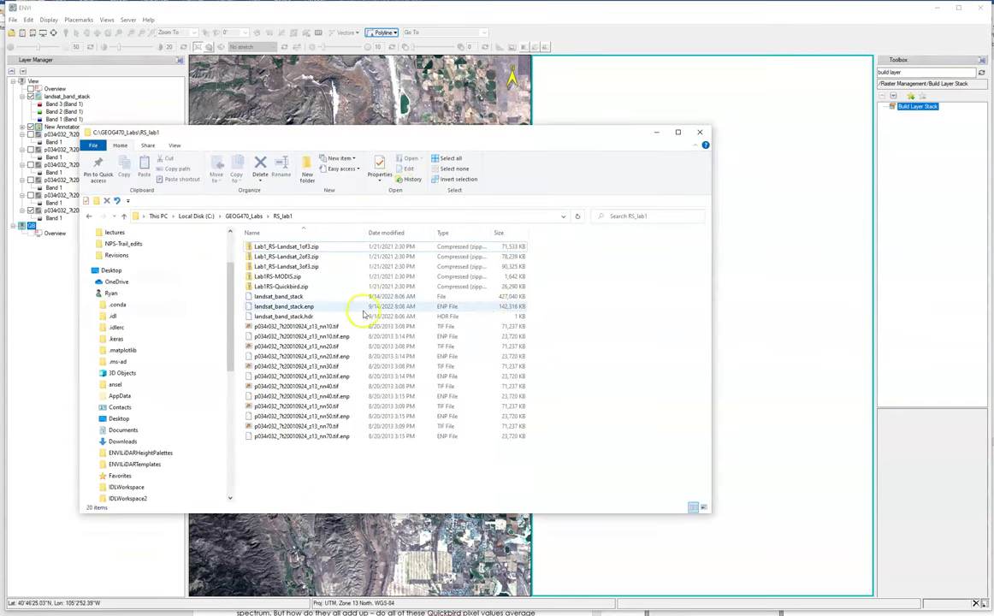
click(299, 290)
right_click(299, 289)
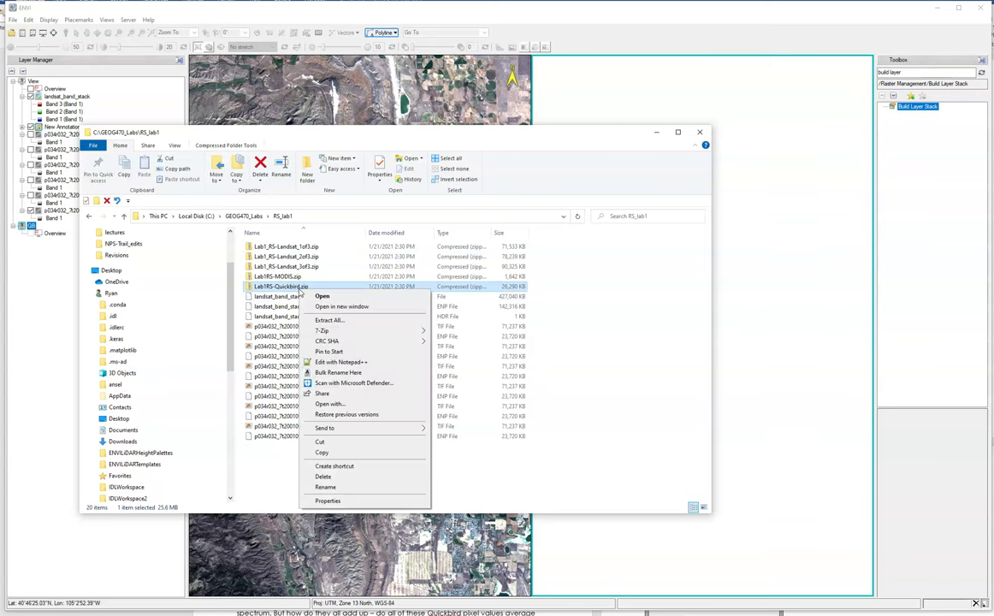
mouse_move(362, 332)
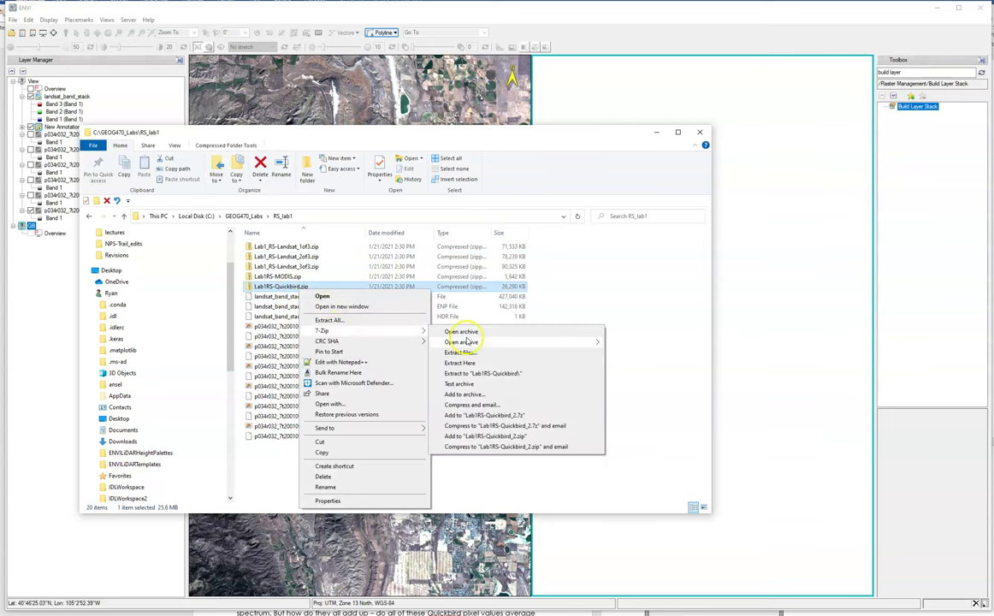
click(466, 362)
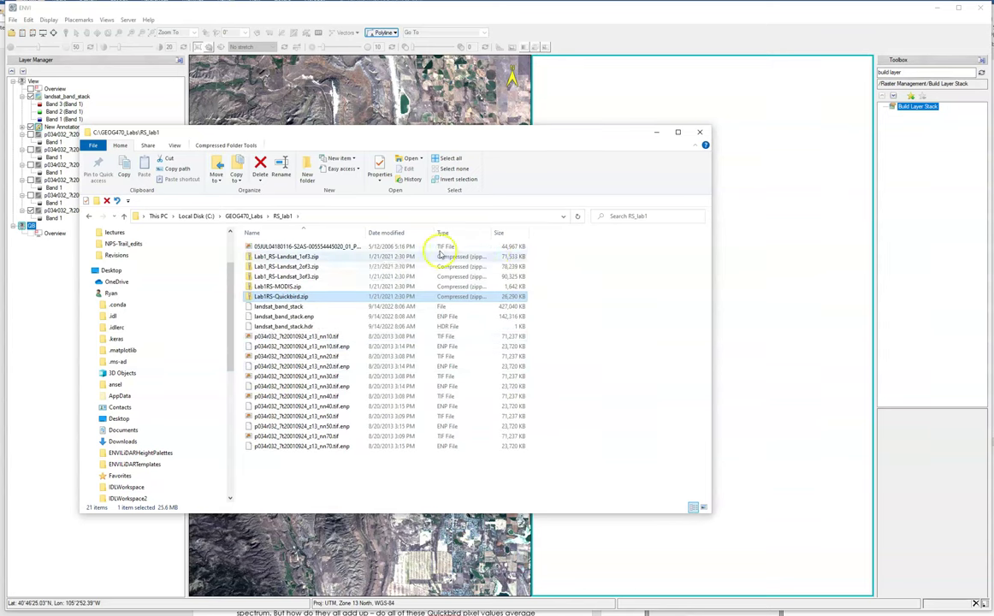
click(657, 133)
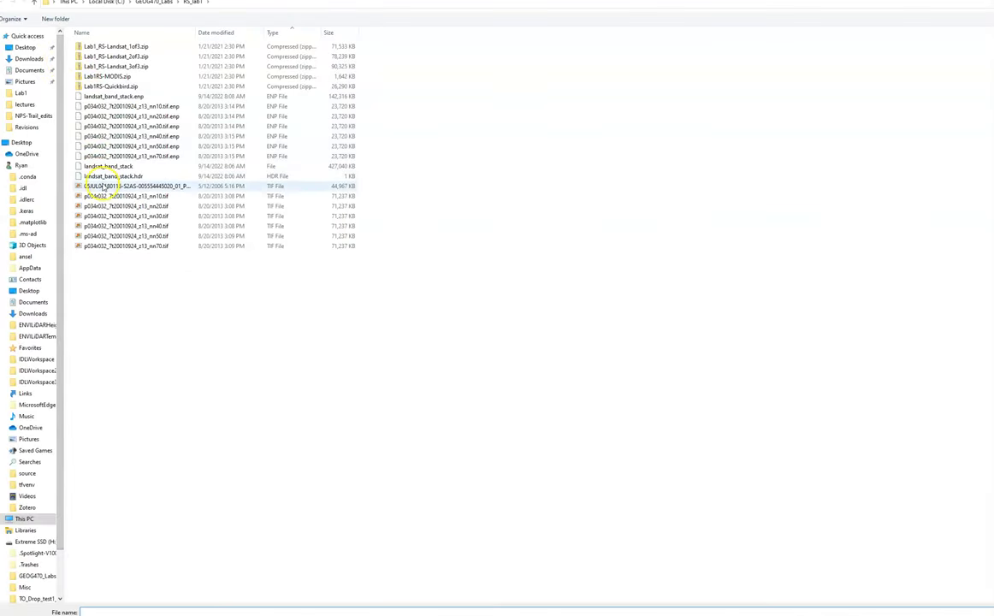
click(107, 186)
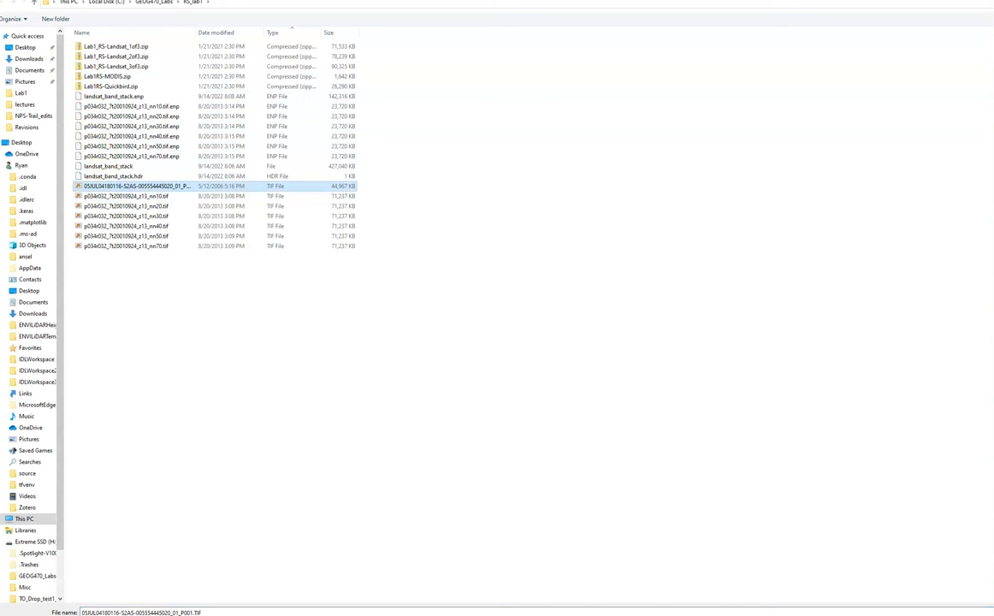
key(Return)
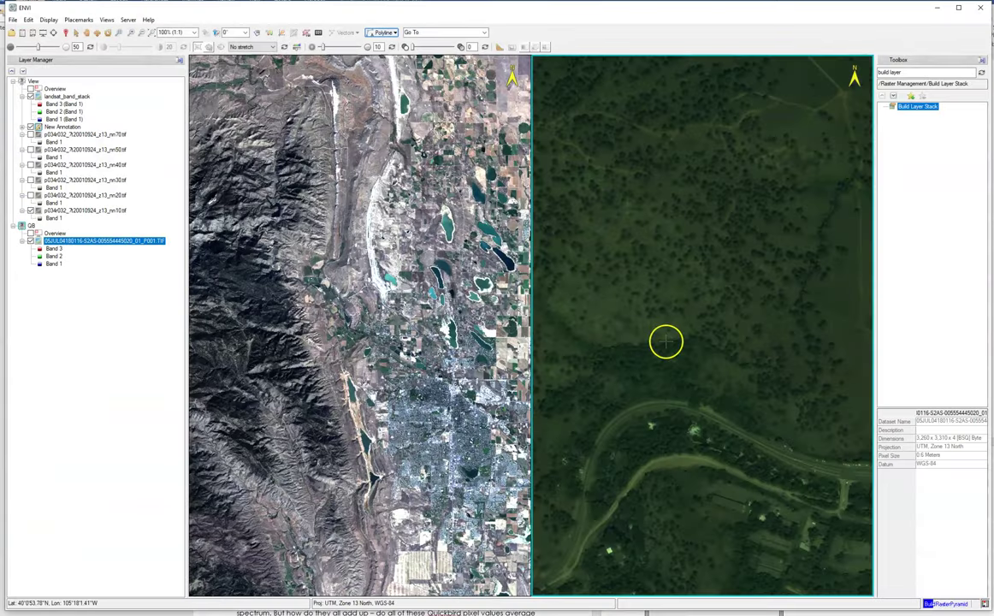
Zoom the QB view to 156.2% and pan to a neighbourhood with large buildings
scroll(605, 259, down, 4)
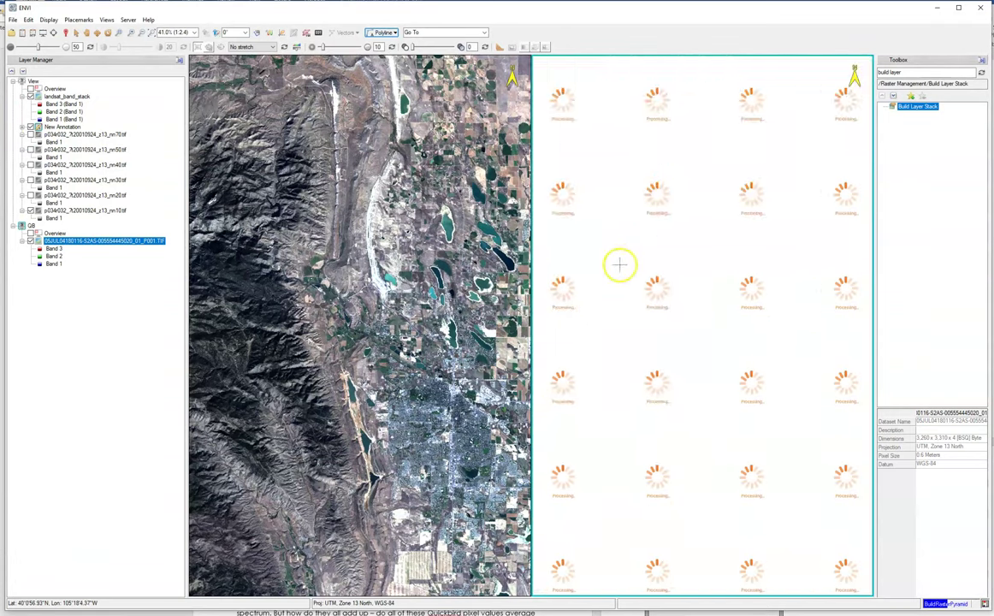
scroll(624, 265, down, 4)
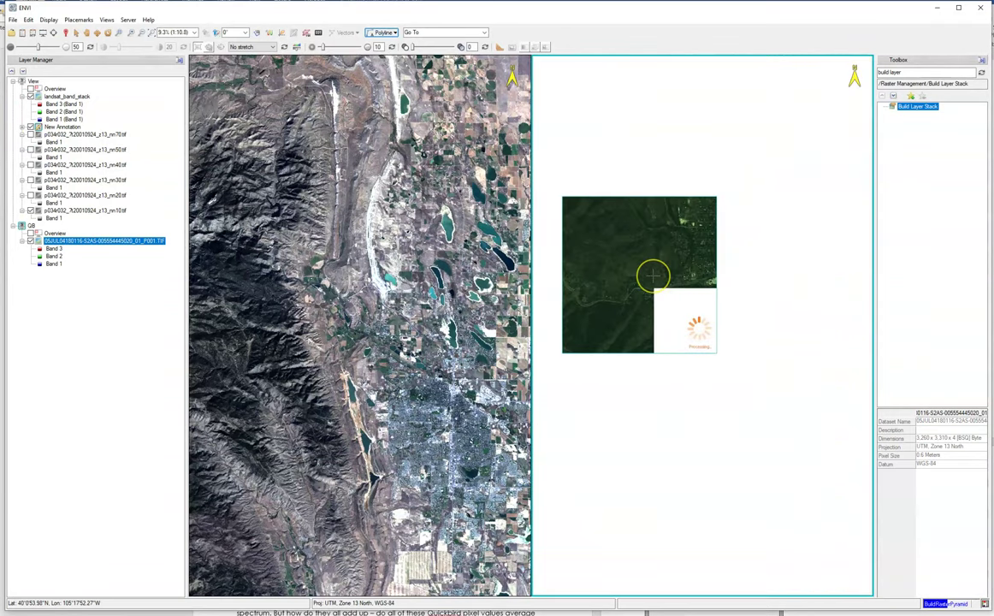
scroll(653, 275, up, 2)
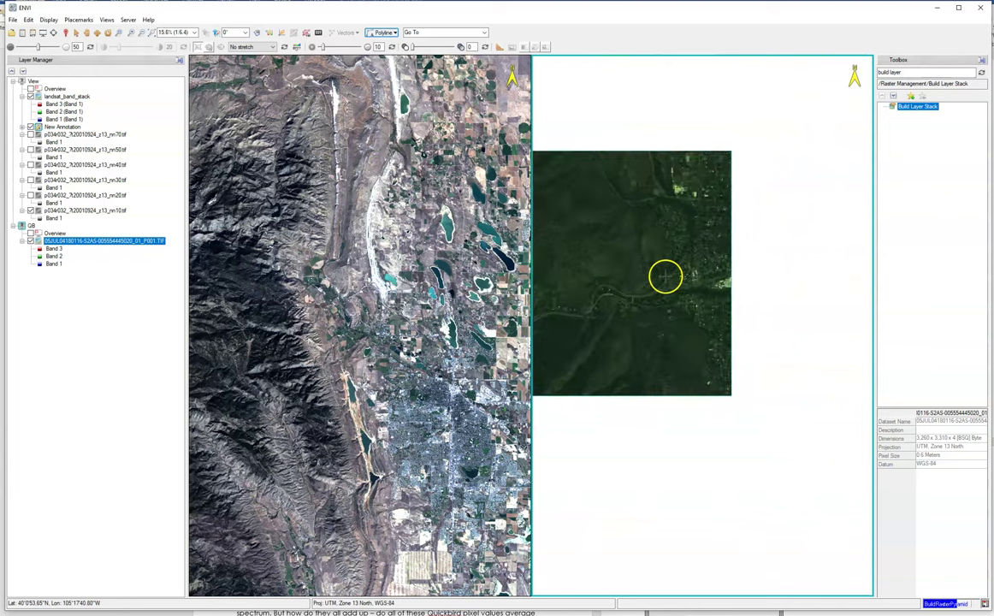
scroll(665, 276, up, 5)
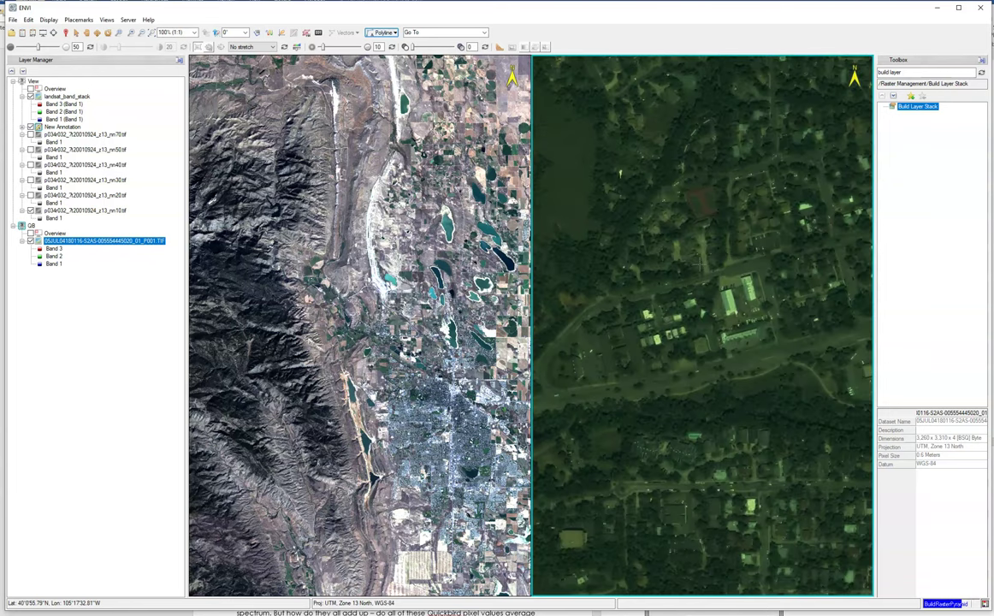
scroll(757, 249, up, 2)
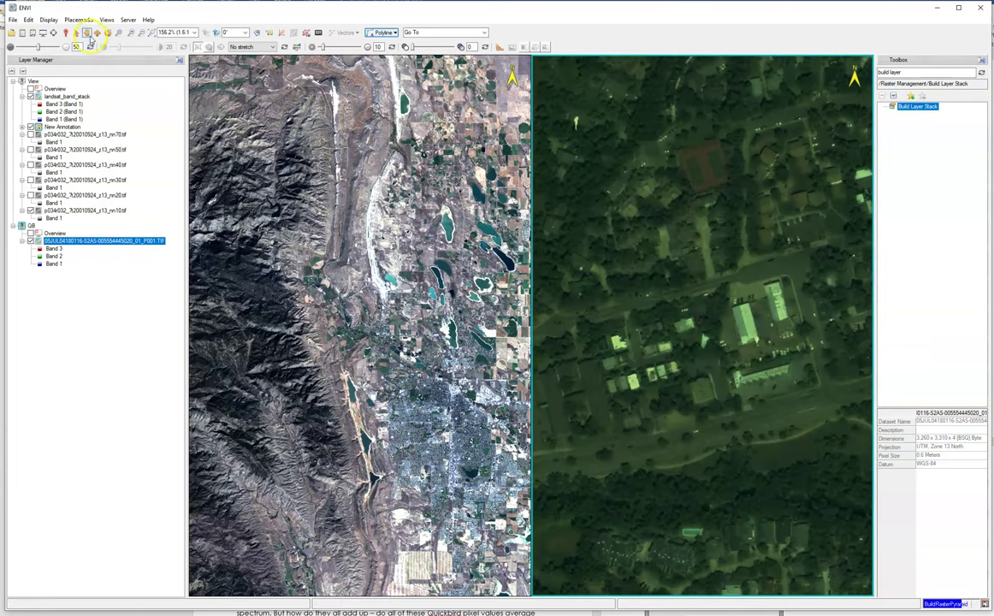
click(86, 33)
drag(745, 237, 733, 133)
drag(632, 87, 660, 264)
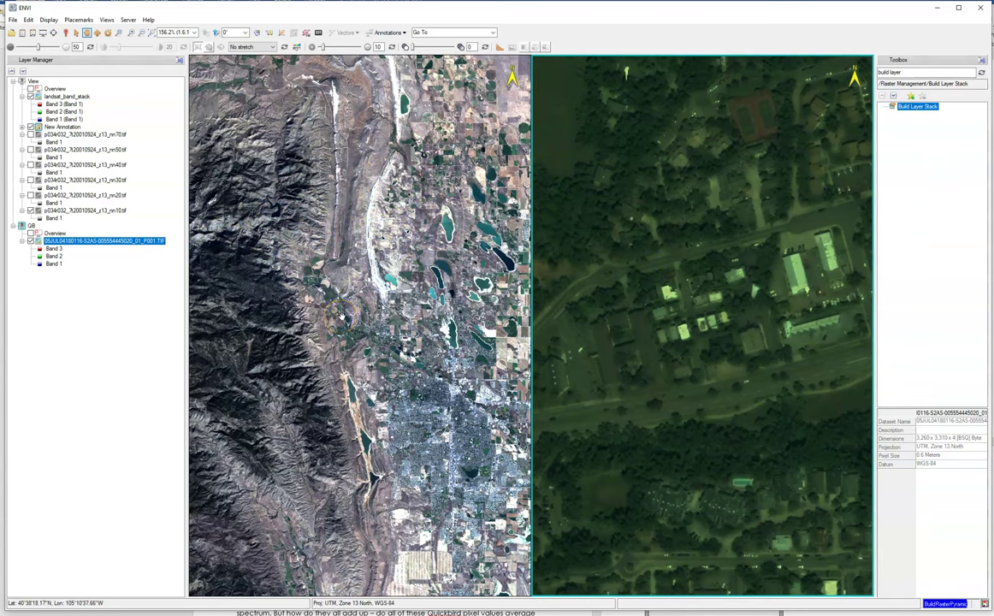
drag(834, 311, 783, 240)
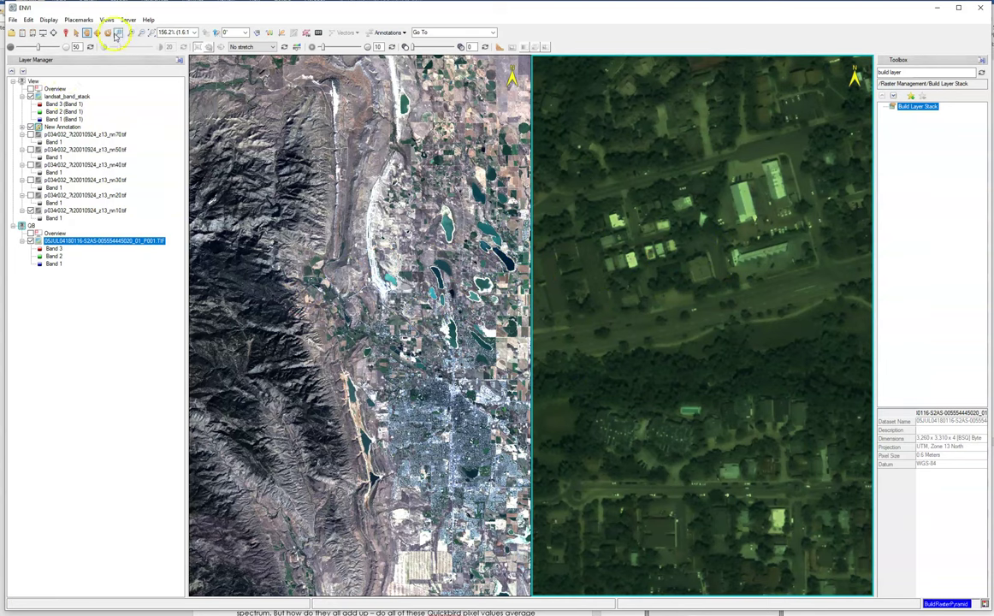
Geo-link View 1 (Landsat) with View 2 (QB) in the Link Views dialog
click(107, 19)
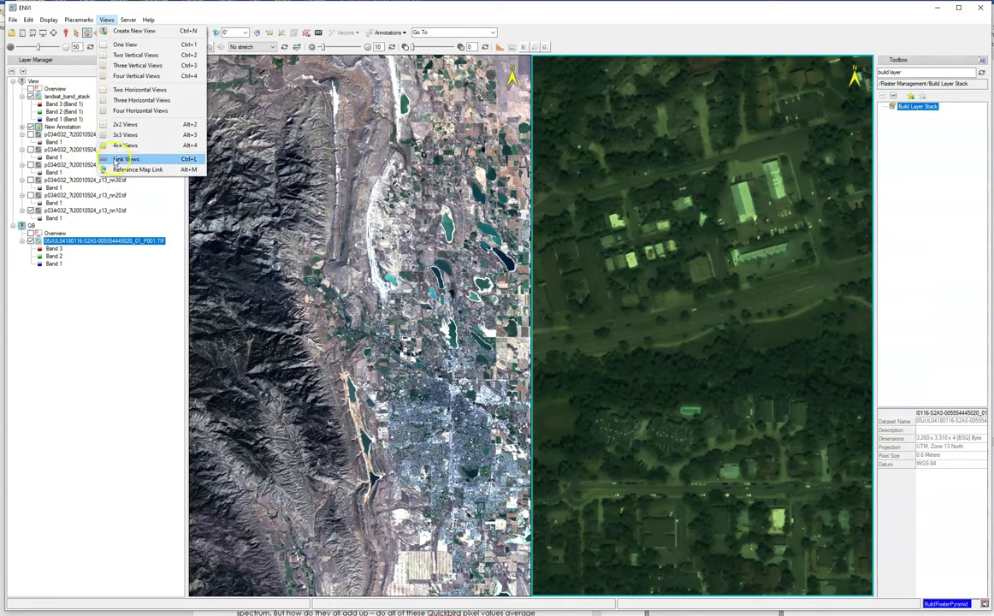
click(119, 159)
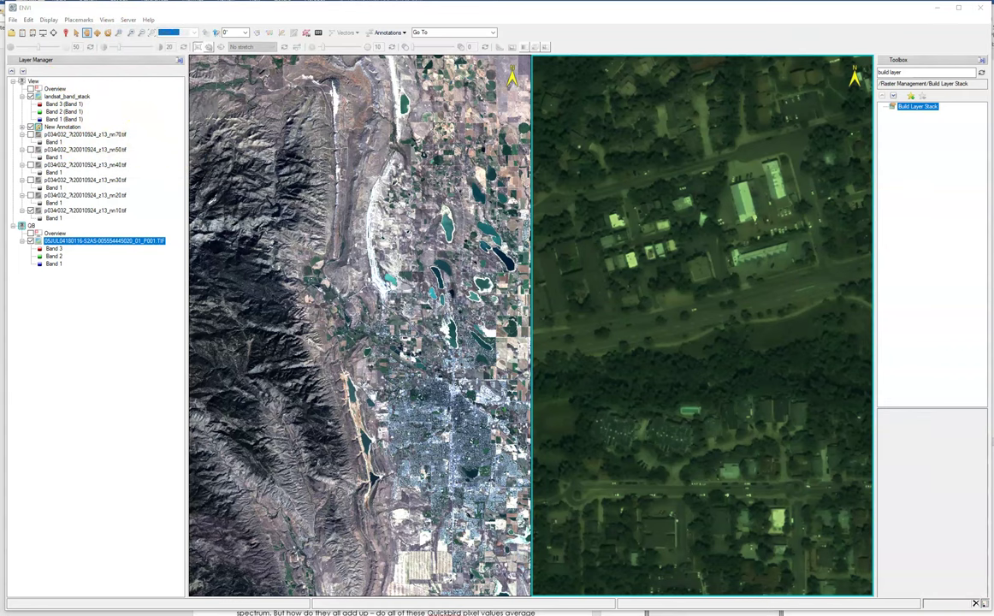
drag(291, 198, 206, 135)
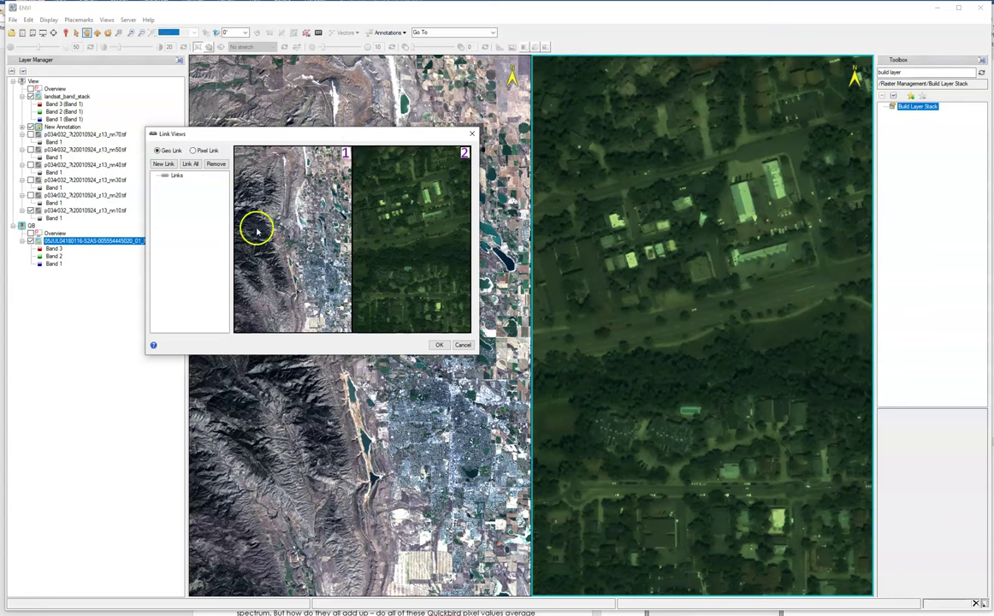
click(283, 199)
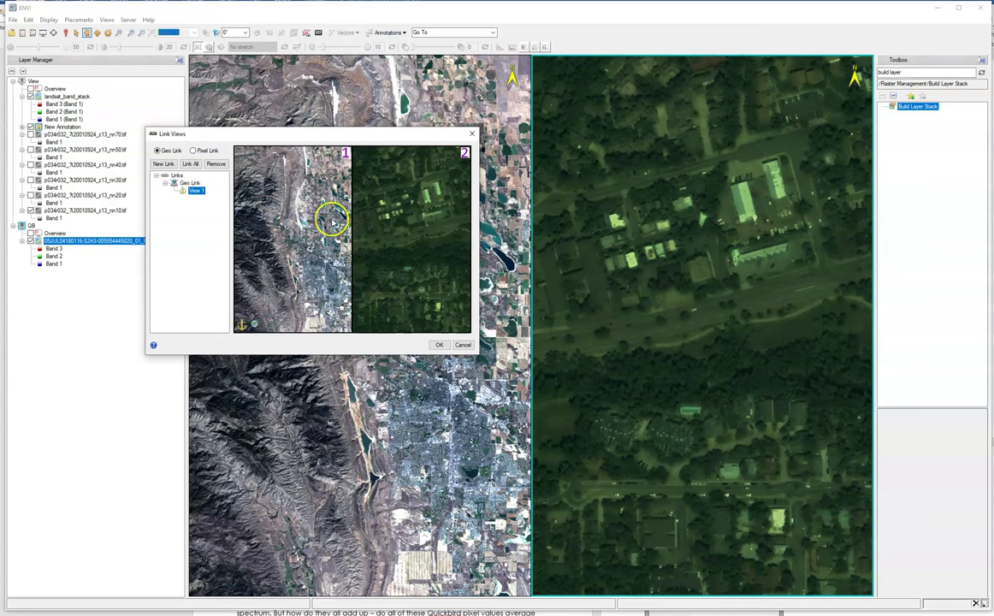
click(386, 231)
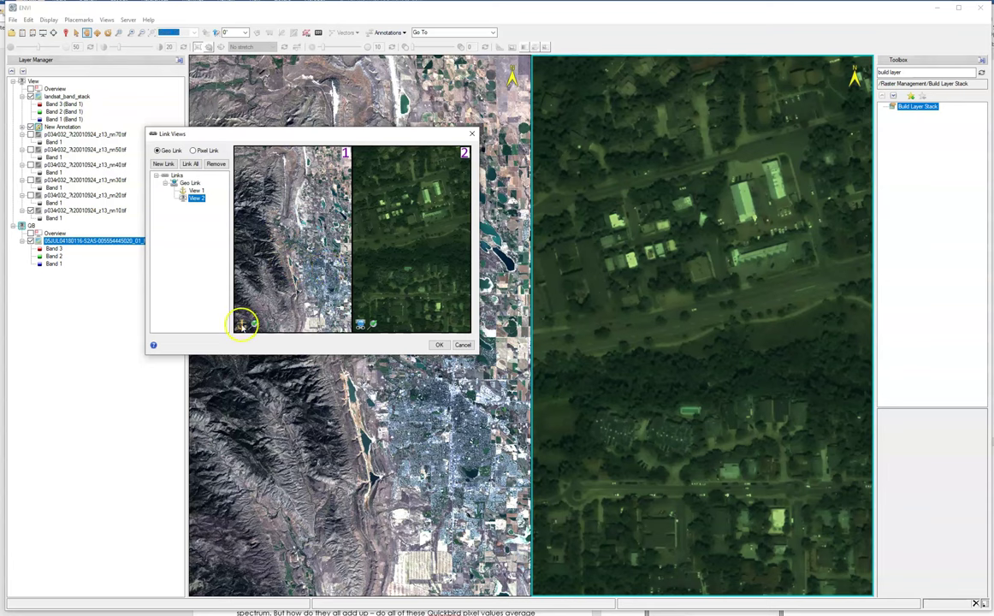
click(219, 164)
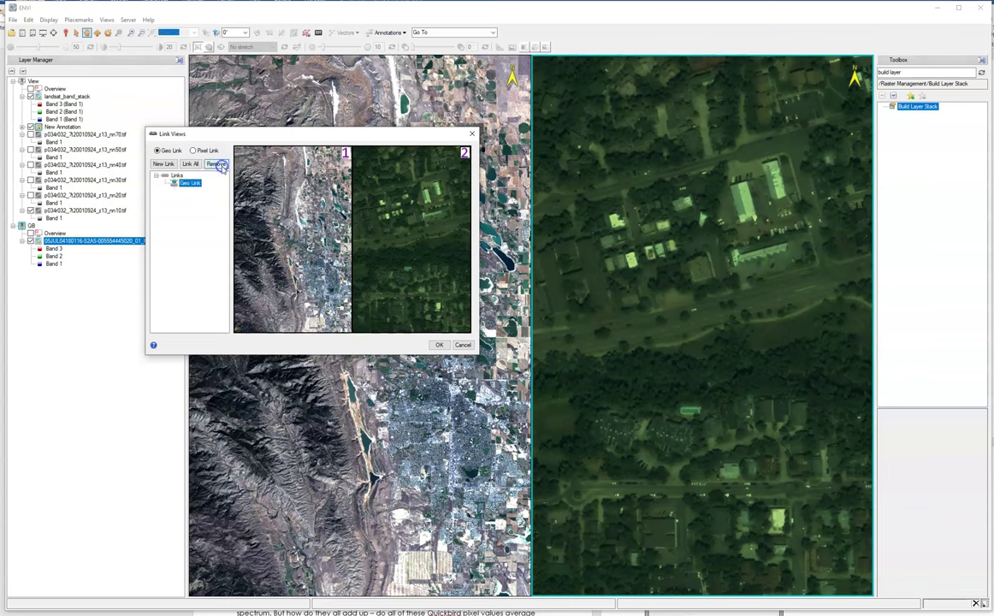
click(427, 224)
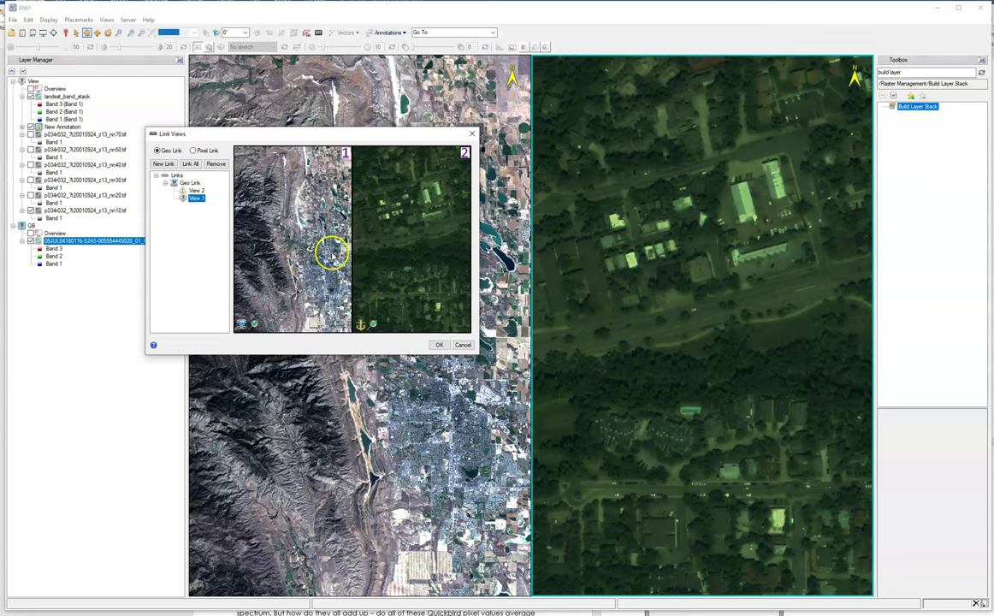
click(305, 262)
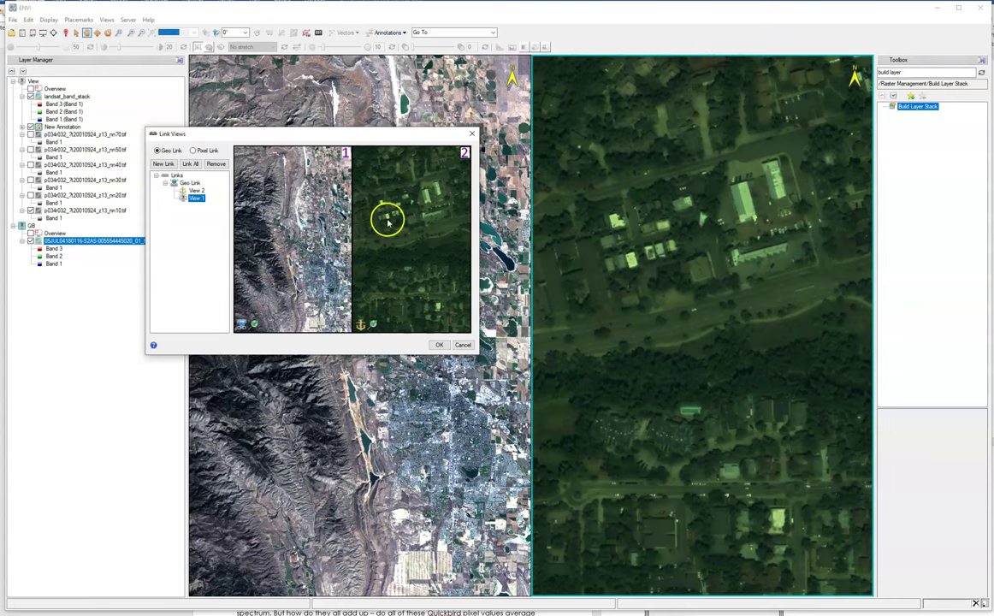
click(438, 346)
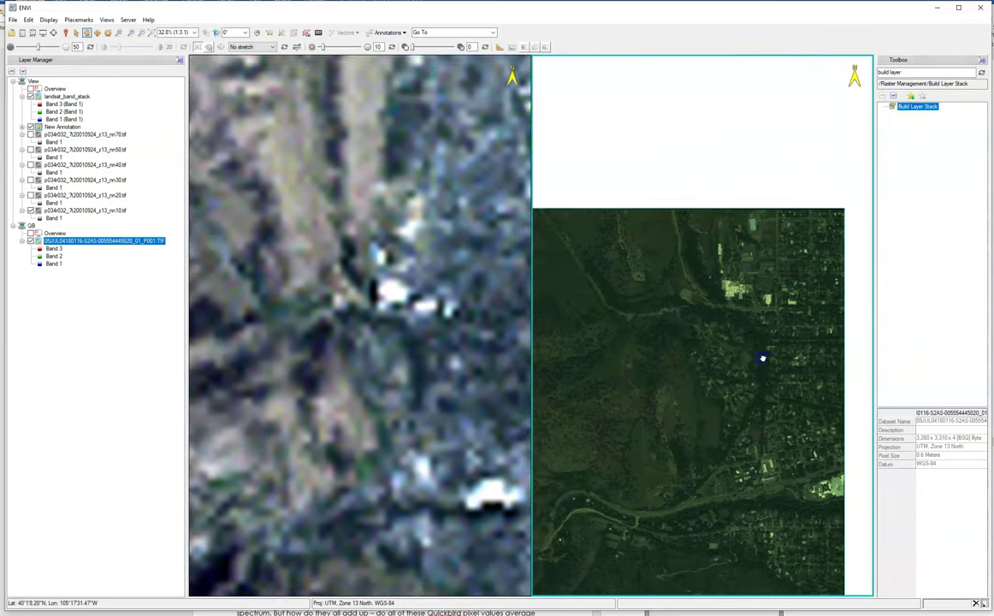
scroll(701, 325, down, 2)
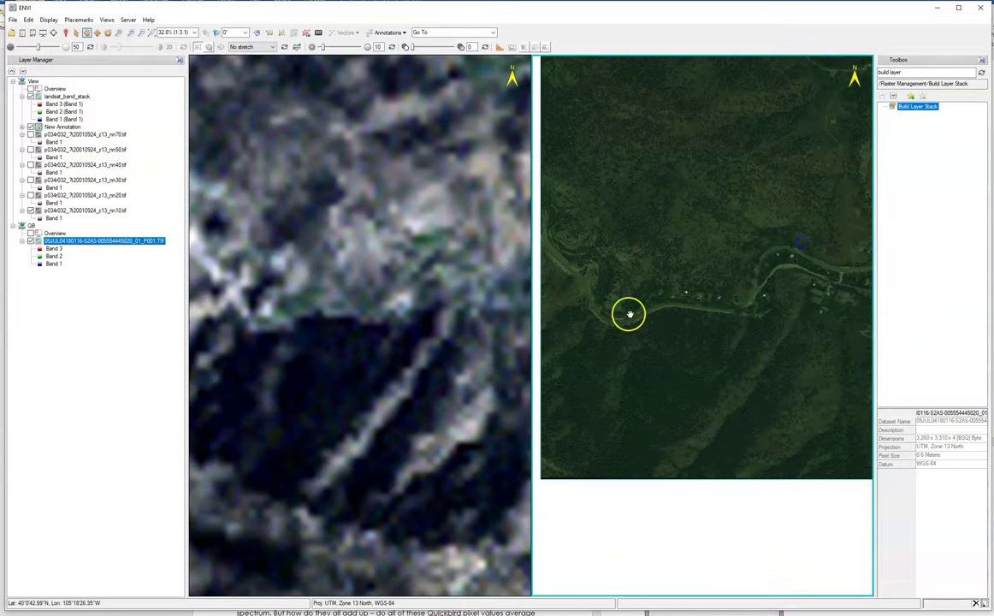
drag(628, 313, 690, 252)
scroll(684, 247, down, 4)
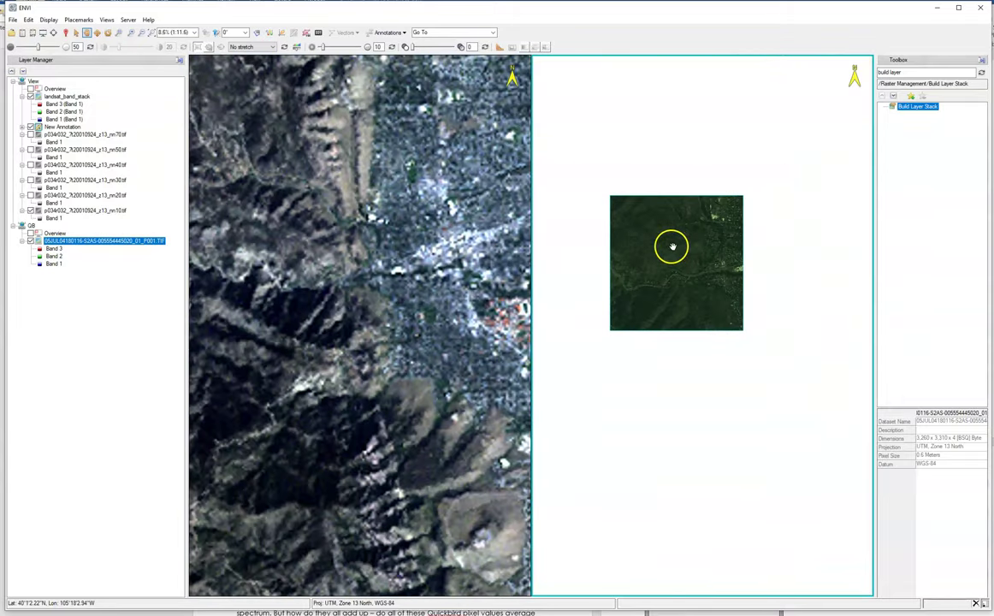
scroll(683, 244, up, 2)
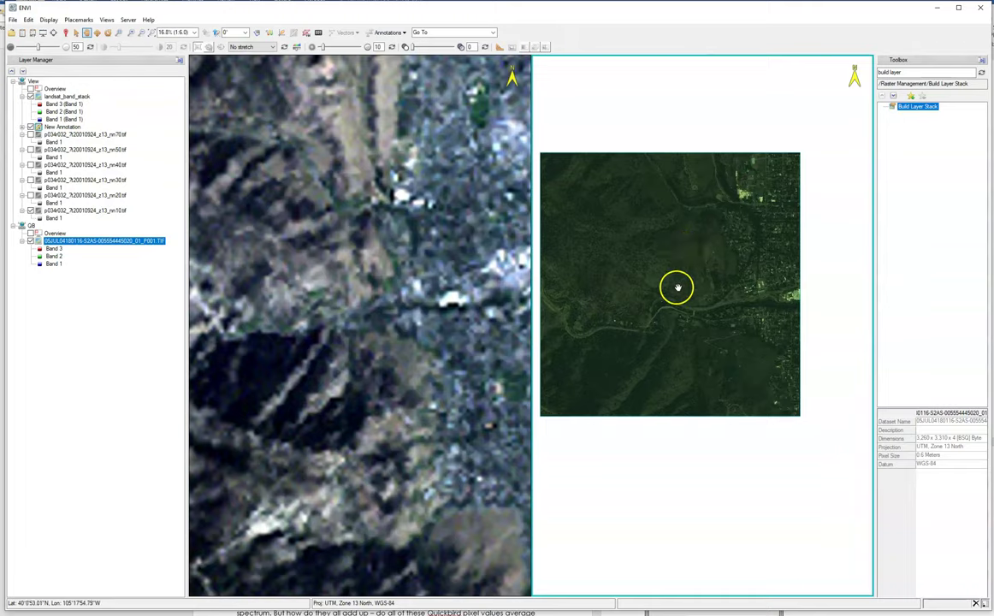
scroll(685, 290, up, 8)
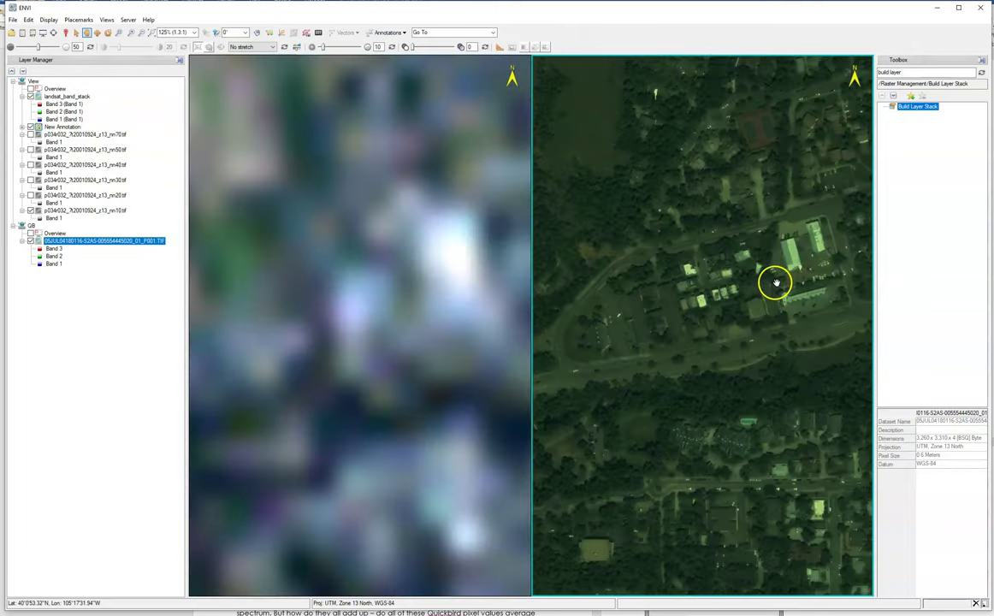
scroll(781, 262, up, 6)
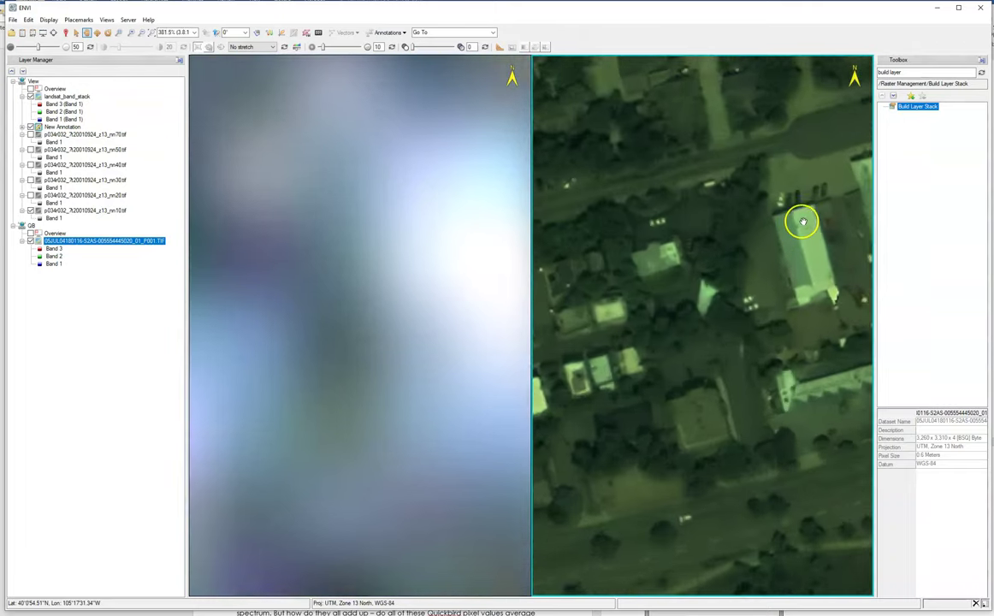
scroll(796, 216, up, 2)
scroll(796, 218, down, 4)
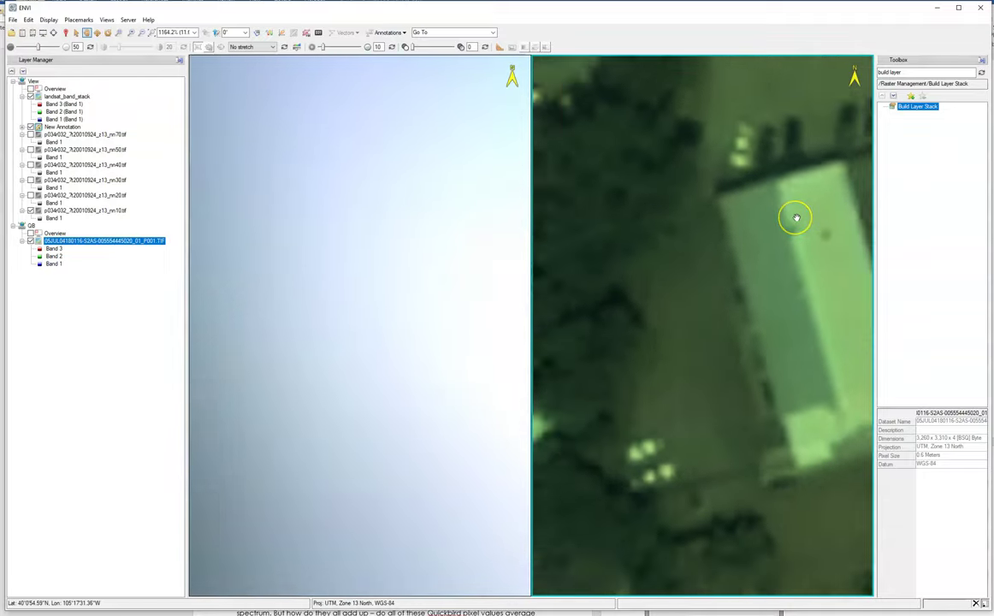
scroll(796, 218, down, 3)
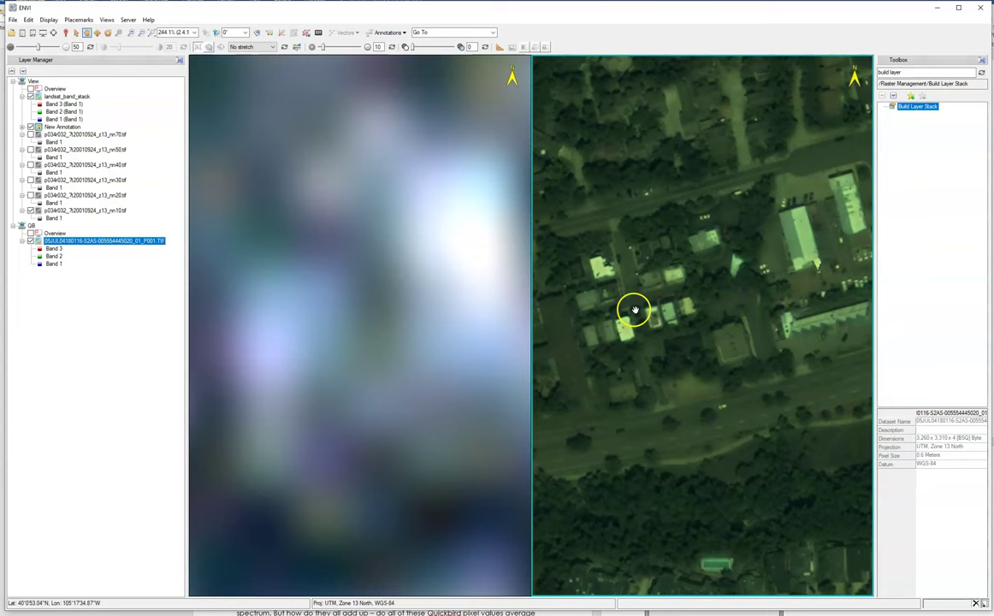
scroll(634, 310, down, 2)
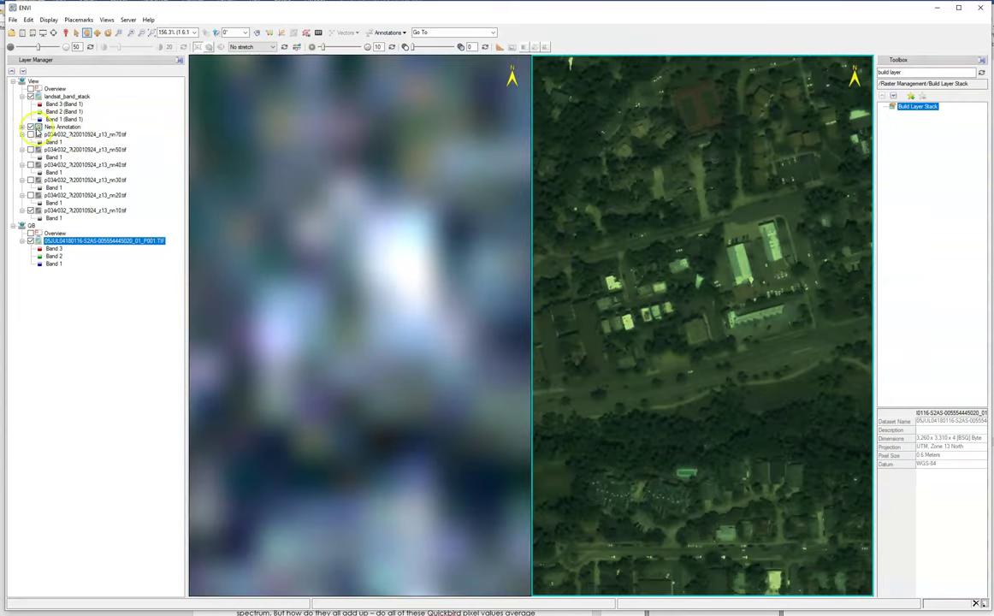
Change the landsat_band_stack layer's interpolation to Nearest Neighbor
click(60, 97)
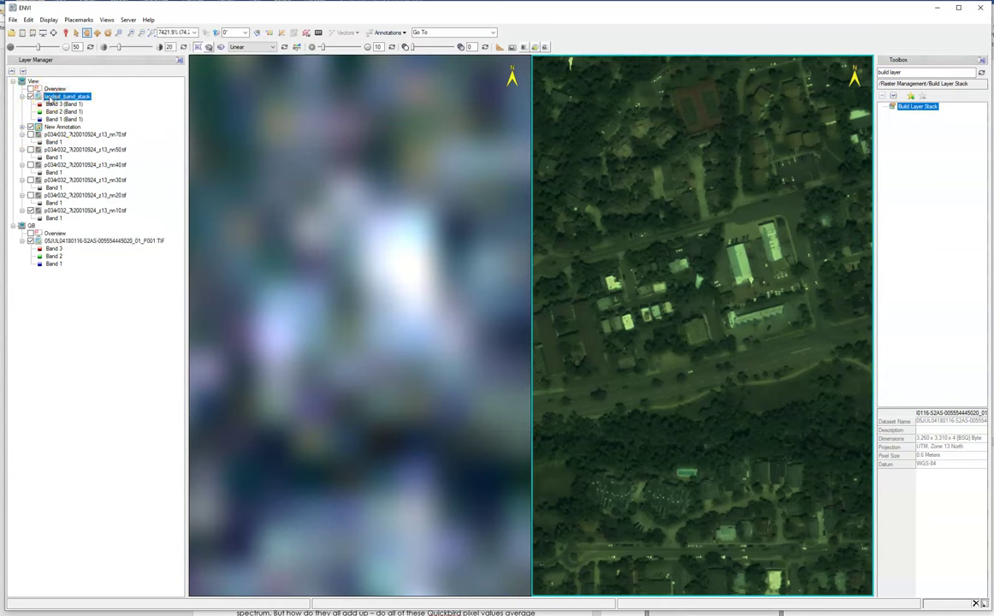
right_click(50, 98)
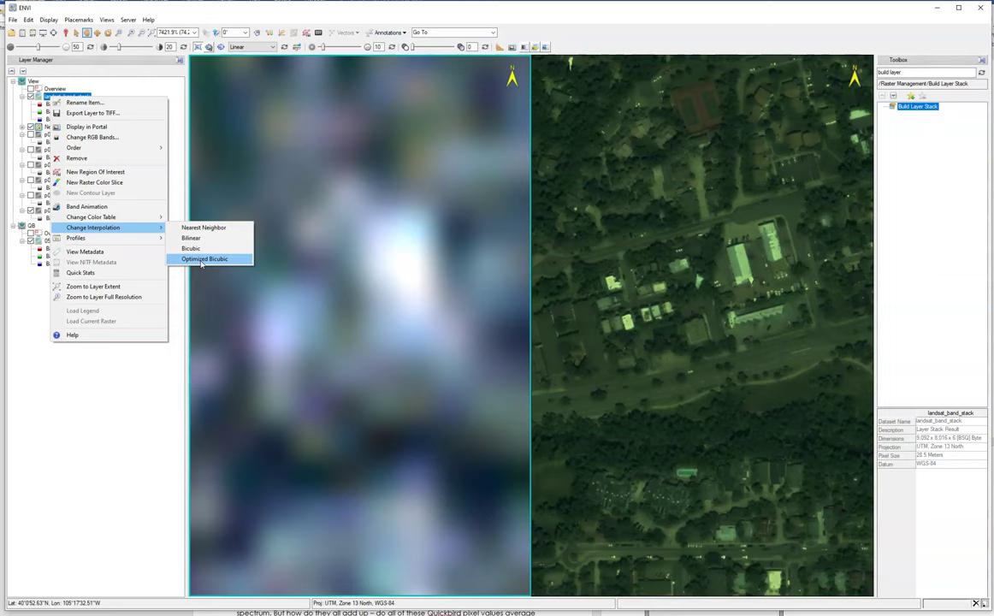
click(214, 228)
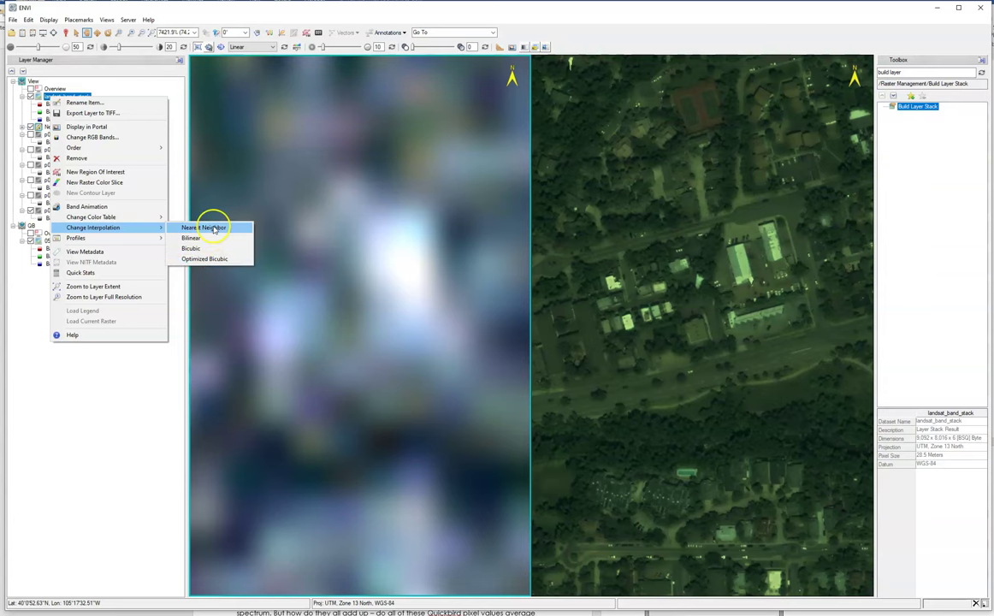
Change the QuickBird TIF layer's interpolation to Nearest Neighbor too
scroll(287, 253, down, 8)
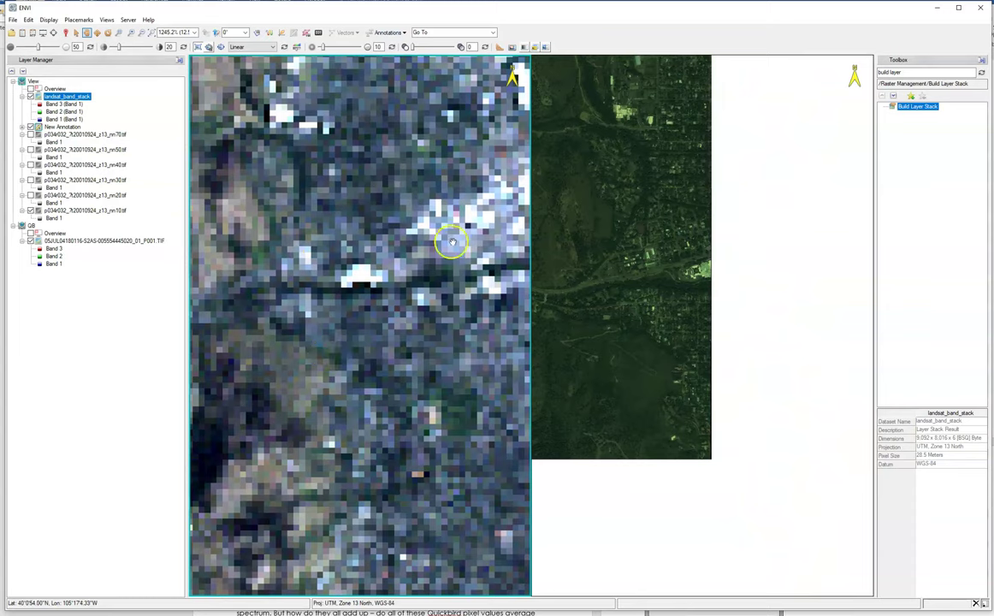
scroll(422, 199, down, 2)
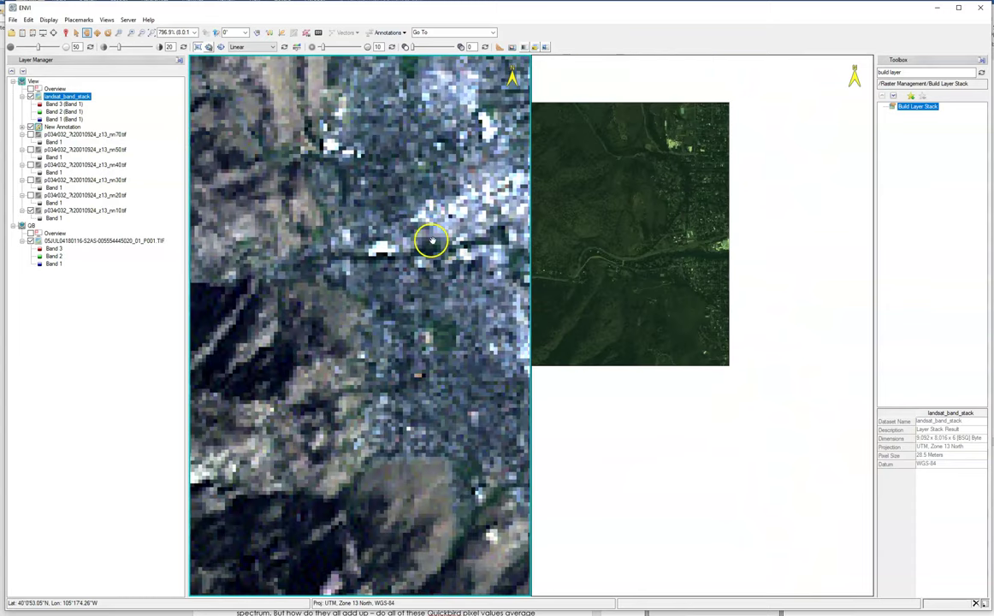
scroll(428, 238, down, 1)
scroll(449, 236, up, 2)
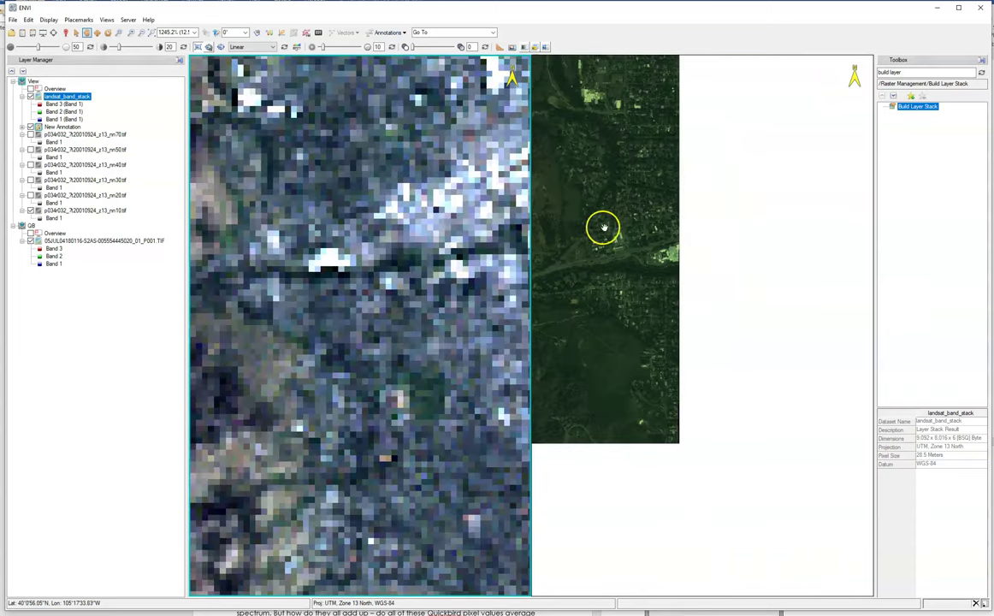
scroll(603, 231, up, 2)
scroll(603, 231, down, 5)
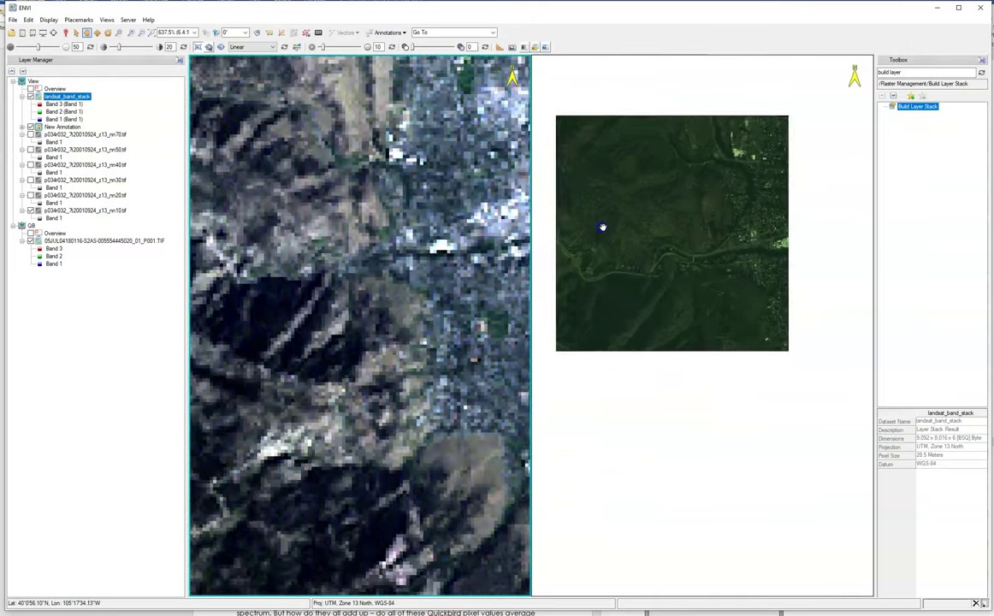
click(692, 223)
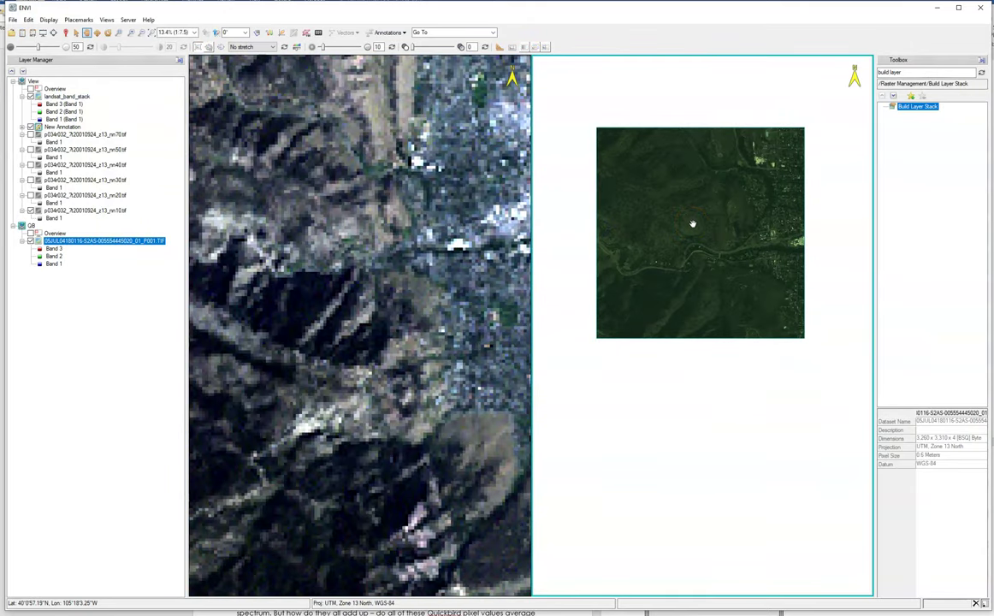
scroll(692, 224, up, 2)
right_click(97, 243)
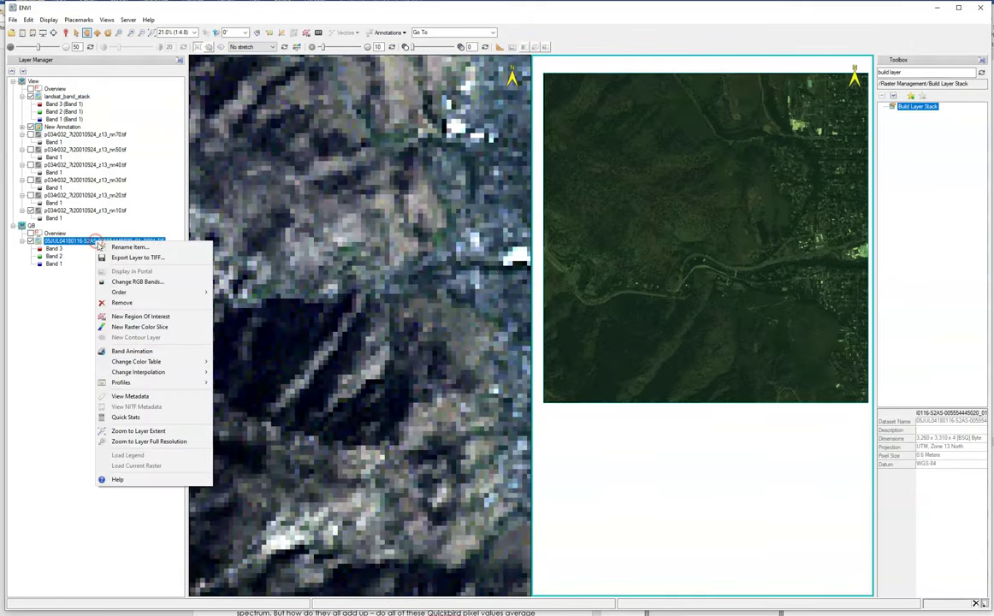
mouse_move(205, 374)
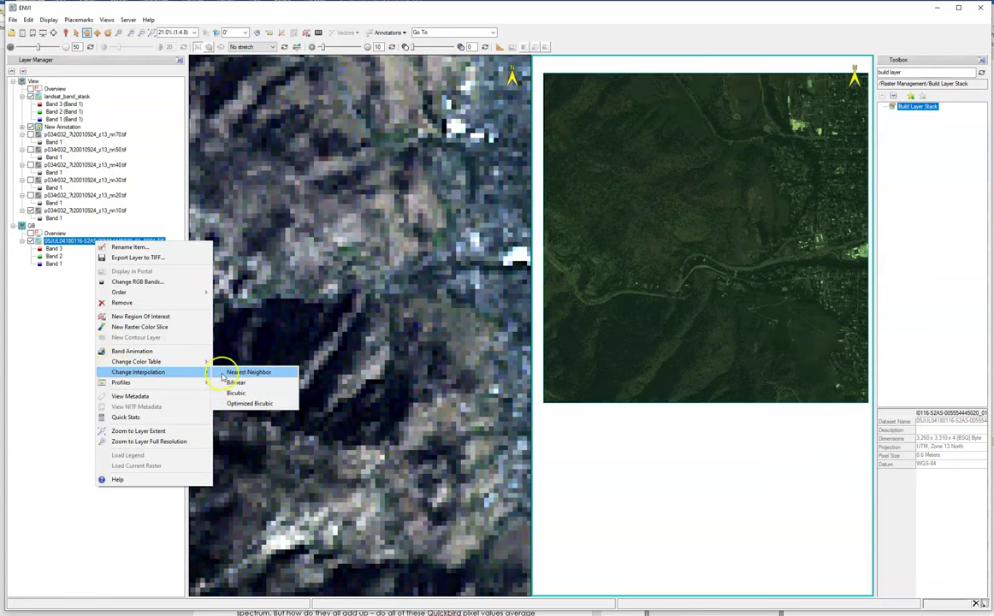
click(250, 372)
Zoom the linked views to about 6938% so individual QuickBird pixels show as squares
scroll(742, 242, up, 2)
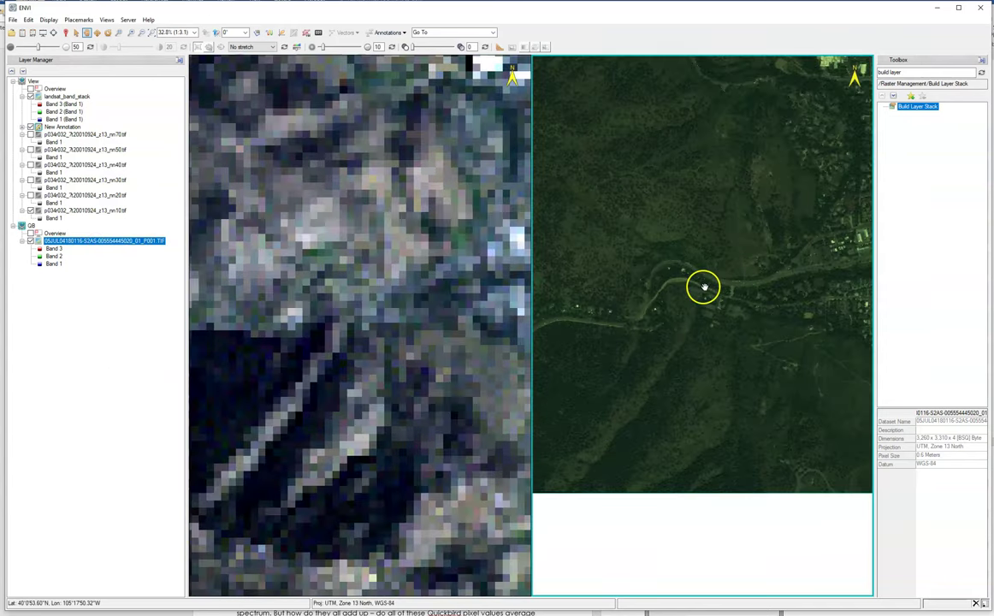
scroll(704, 288, up, 8)
scroll(692, 238, up, 11)
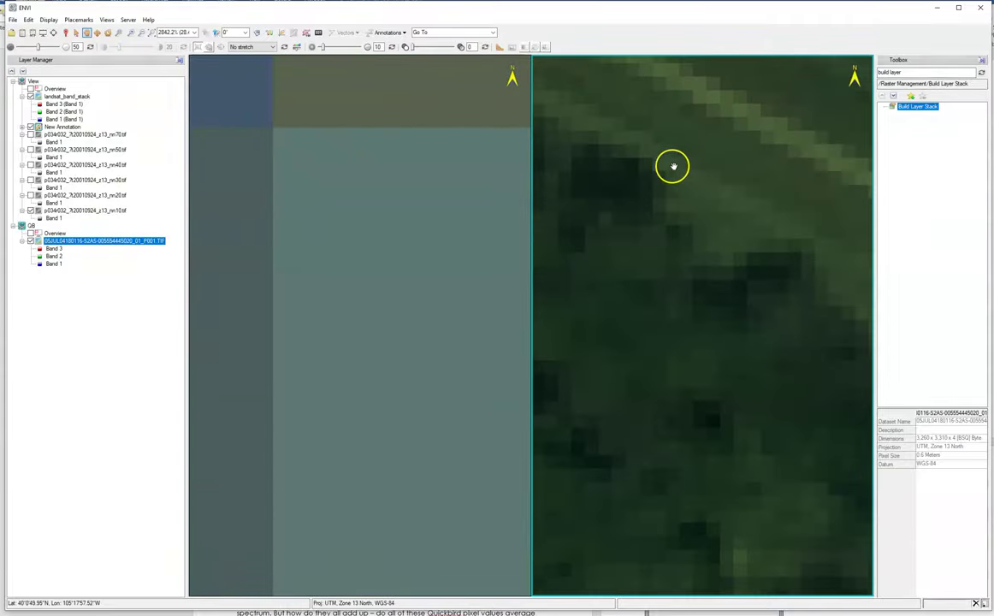
scroll(672, 167, up, 3)
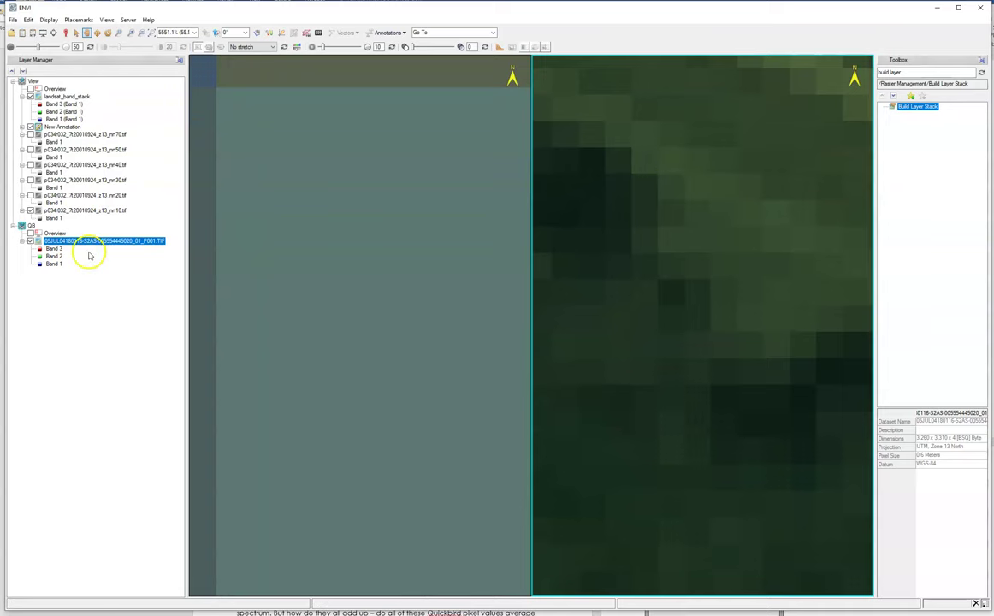
scroll(654, 245, down, 5)
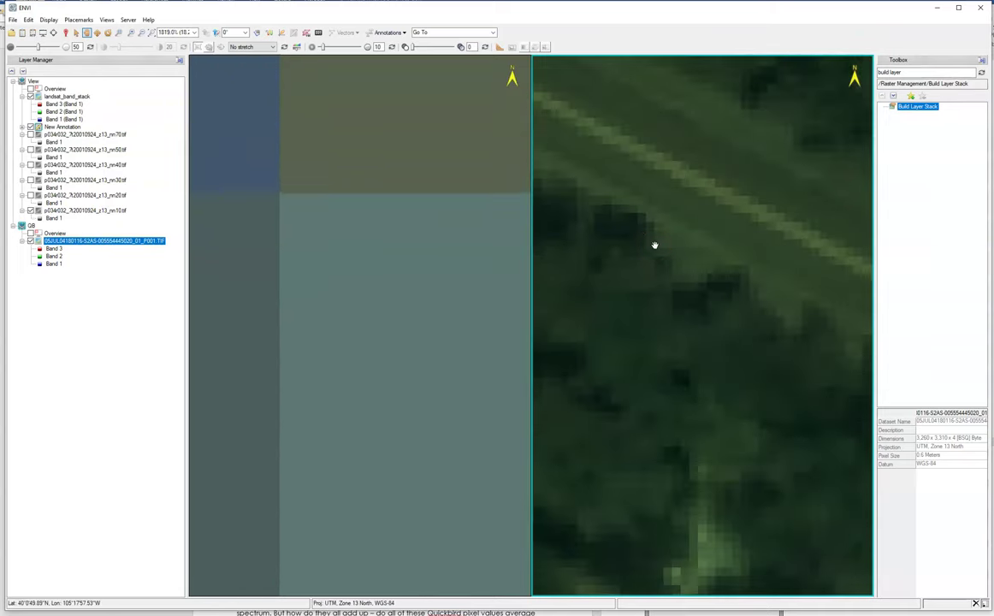
scroll(643, 251, down, 1)
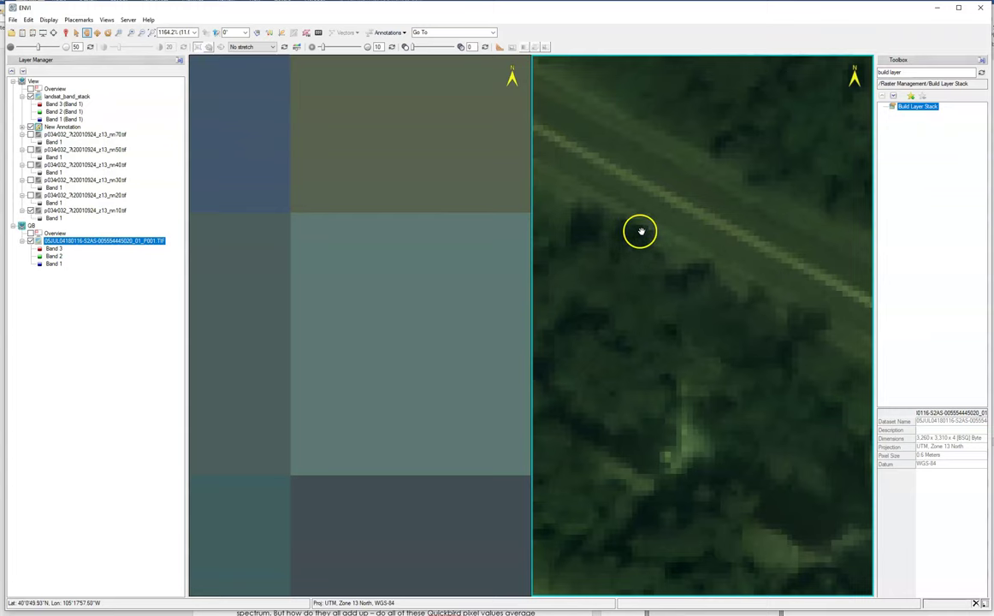
scroll(641, 232, down, 2)
scroll(636, 231, down, 2)
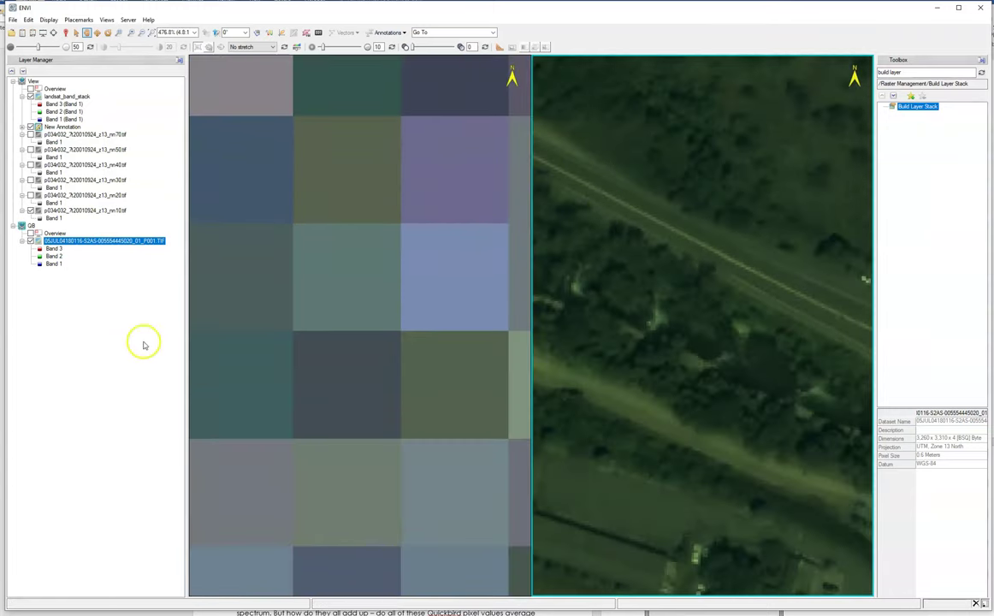
right_click(144, 245)
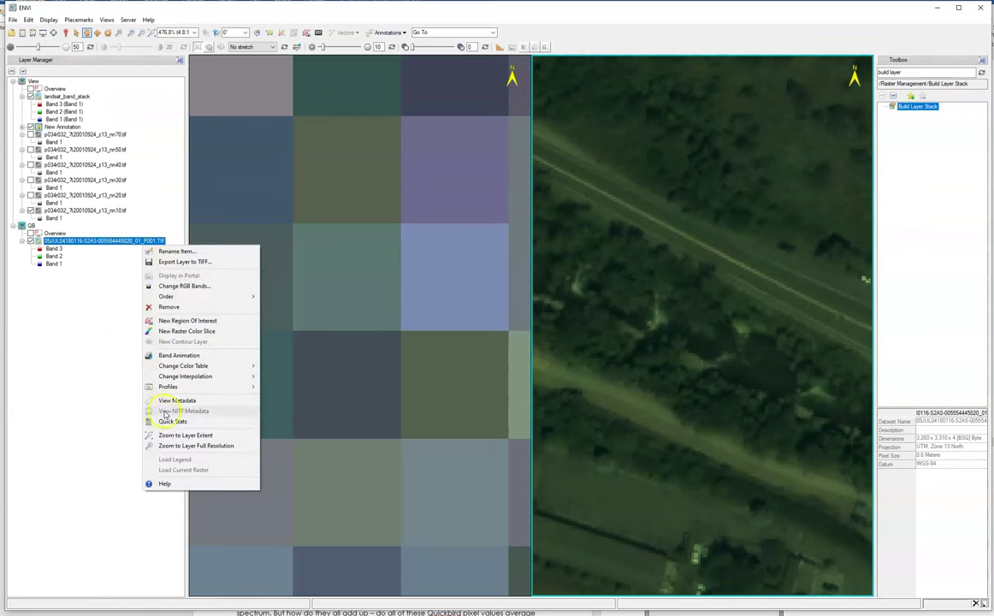
mouse_move(182, 377)
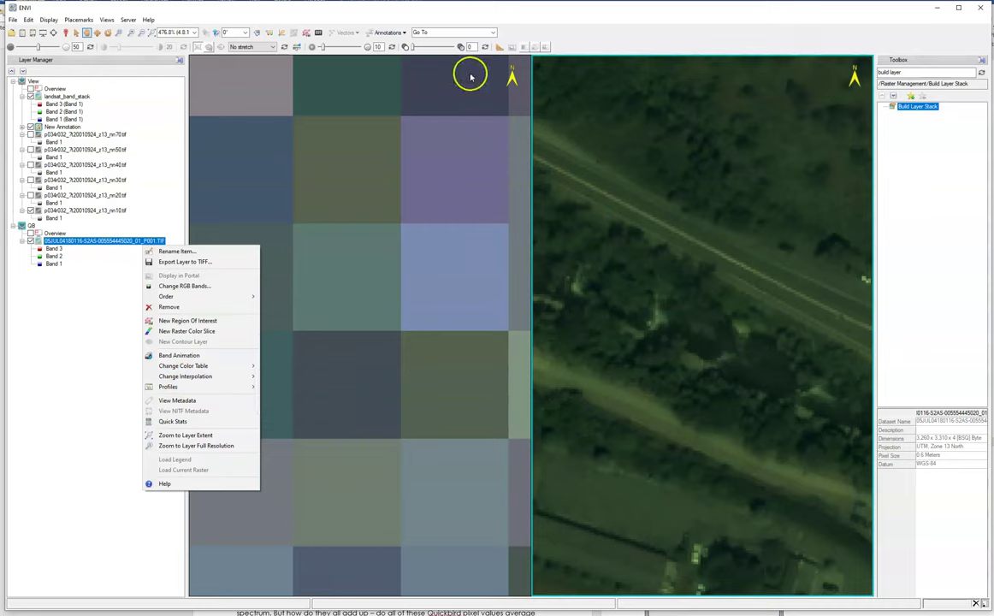
click(667, 228)
scroll(640, 215, up, 2)
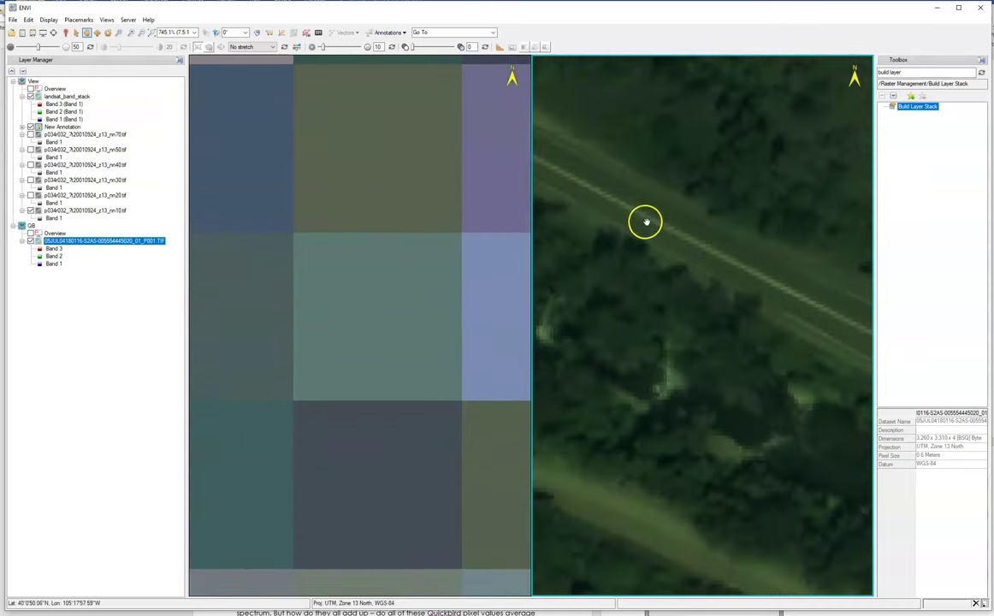
scroll(666, 191, up, 8)
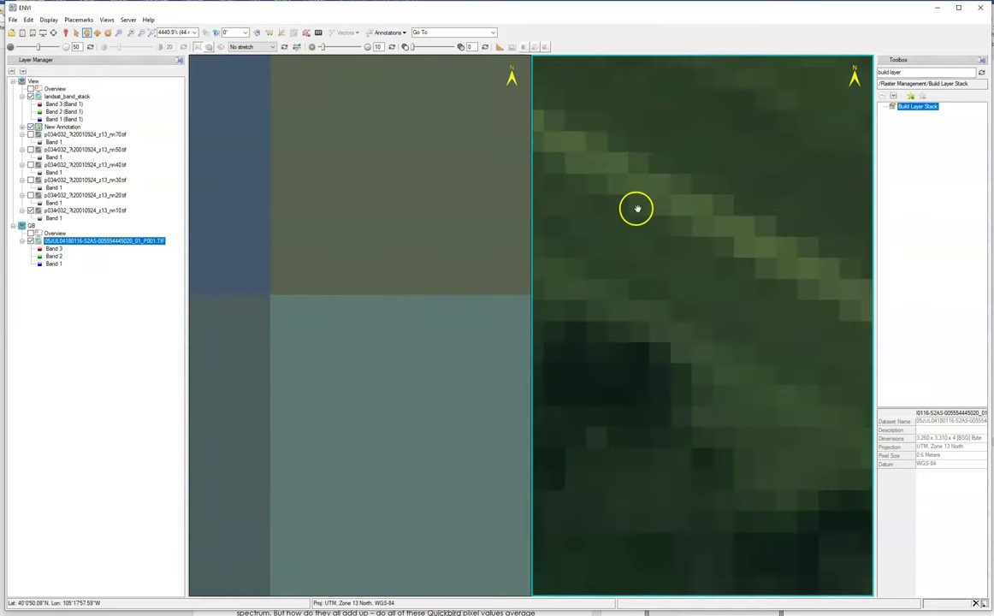
scroll(658, 203, up, 2)
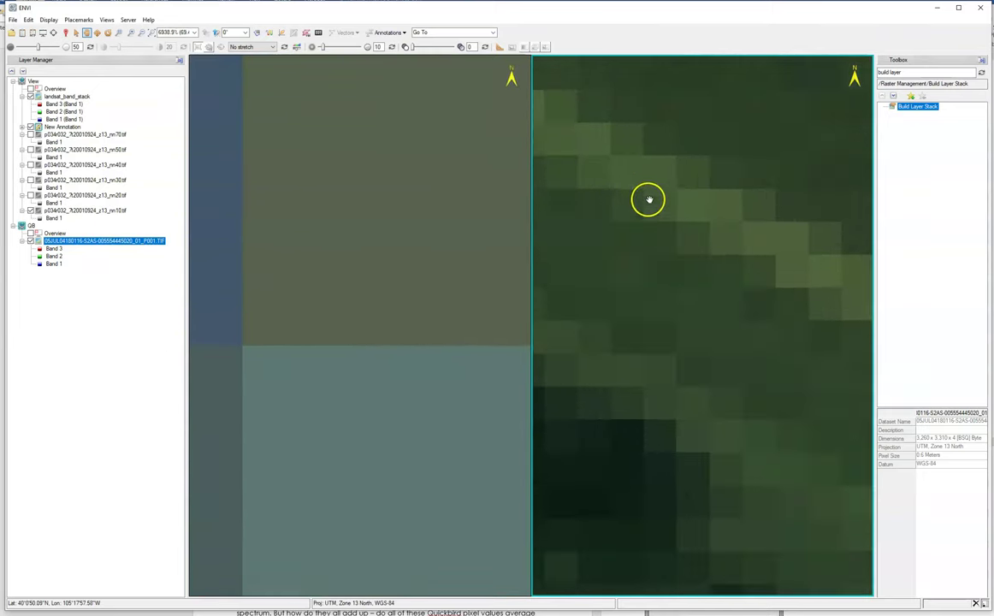
Measure one QuickBird pixel with a Cursor Value polyline, reading 0.6053 m wide
click(498, 47)
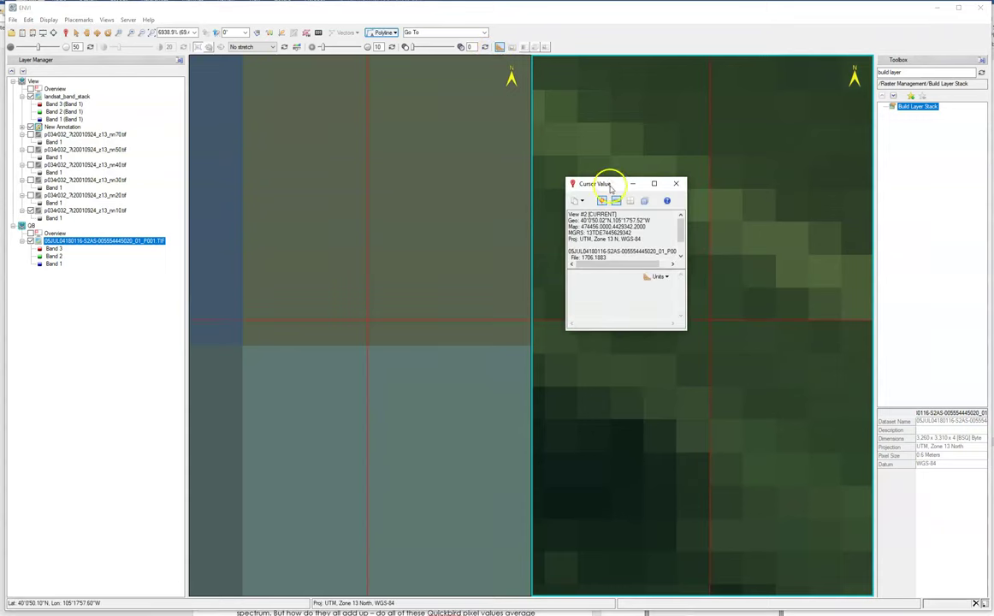
drag(606, 179, 430, 228)
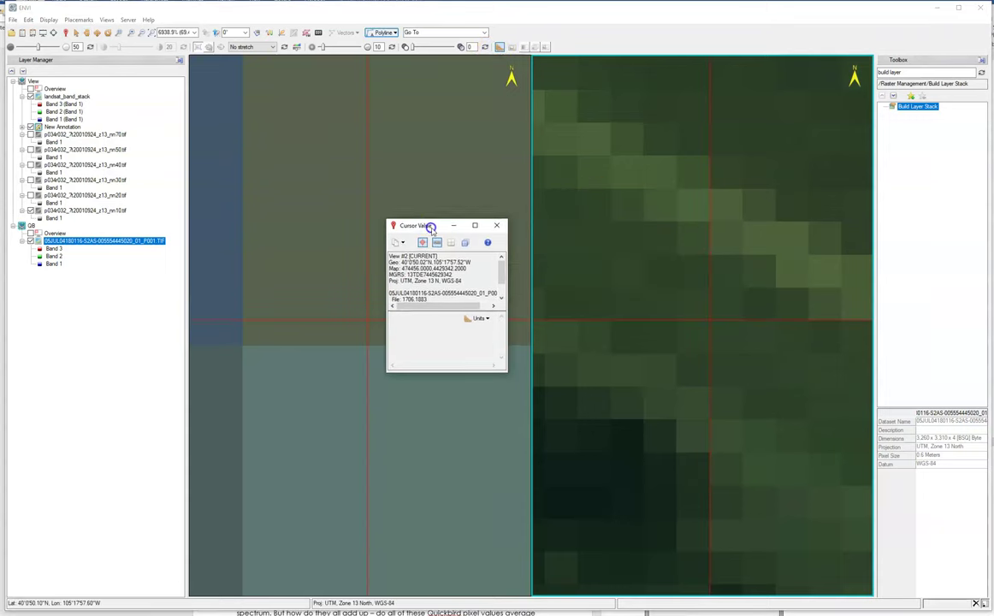
click(610, 171)
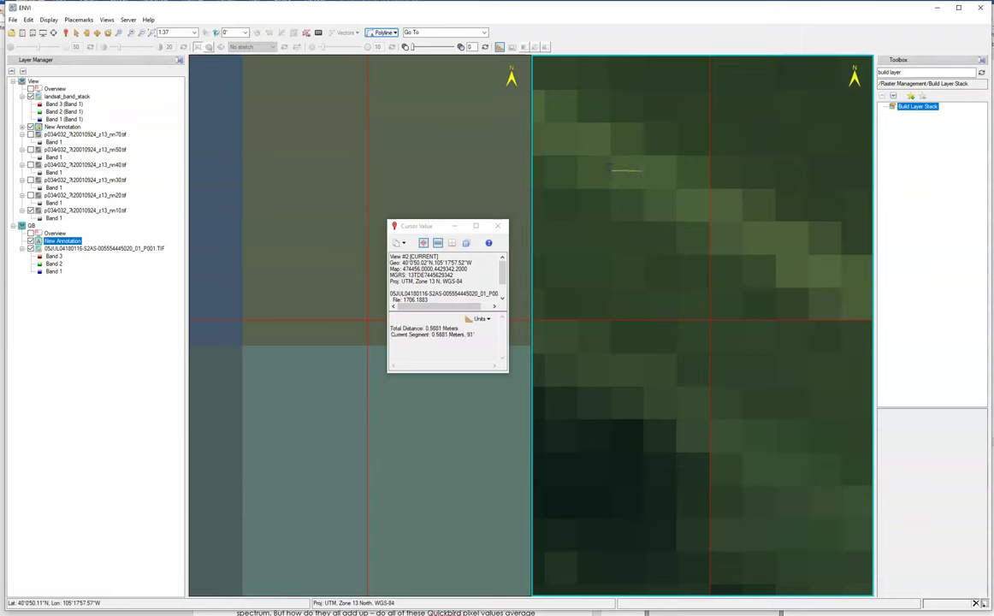
double_click(644, 172)
click(640, 352)
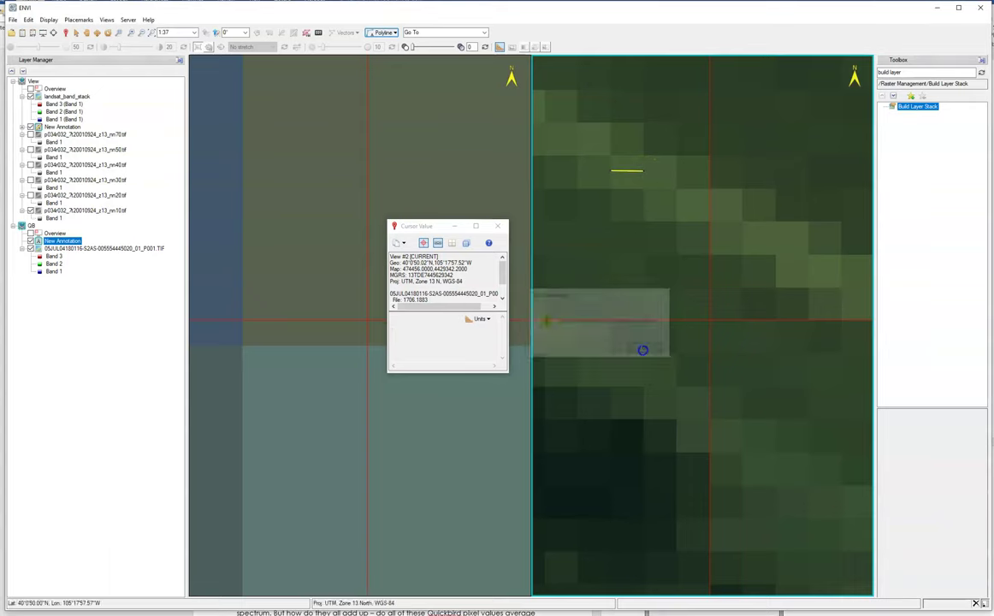
click(498, 225)
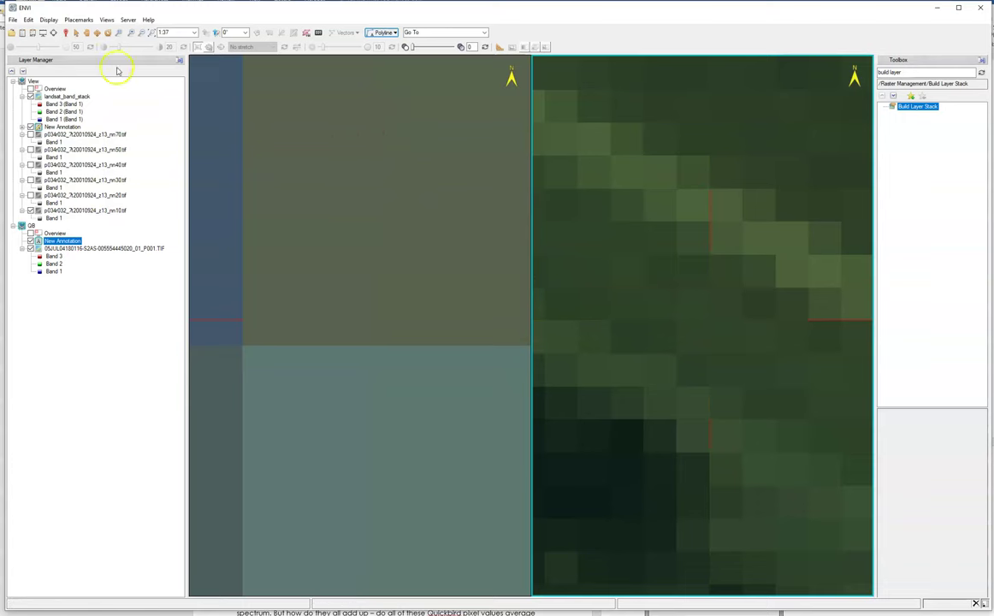
Make the Landsat view active, zoom out, and measure one Landsat pixel at about 28.7 m across
click(32, 80)
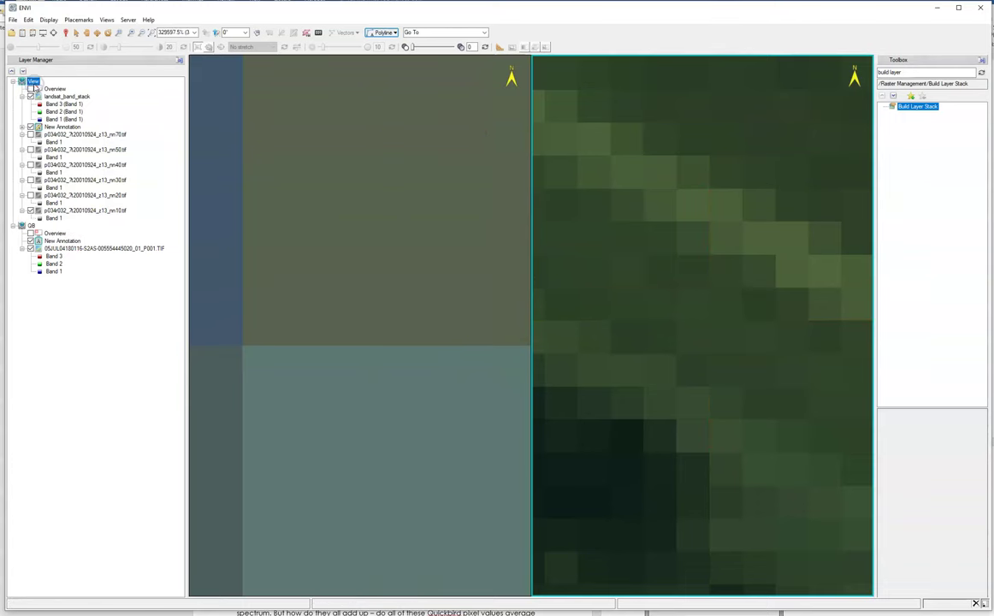
scroll(297, 228, down, 2)
scroll(297, 229, down, 5)
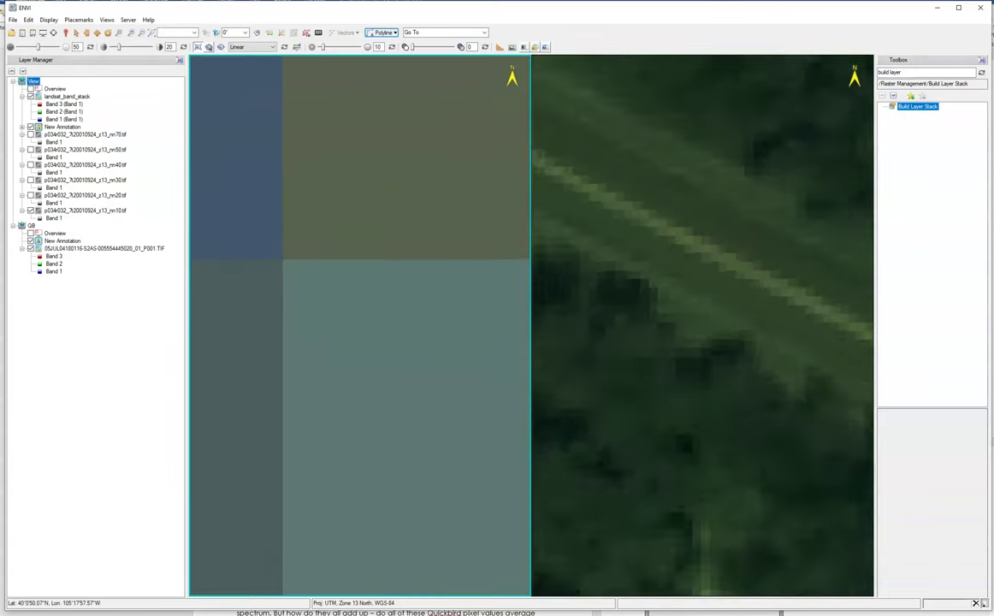
click(500, 46)
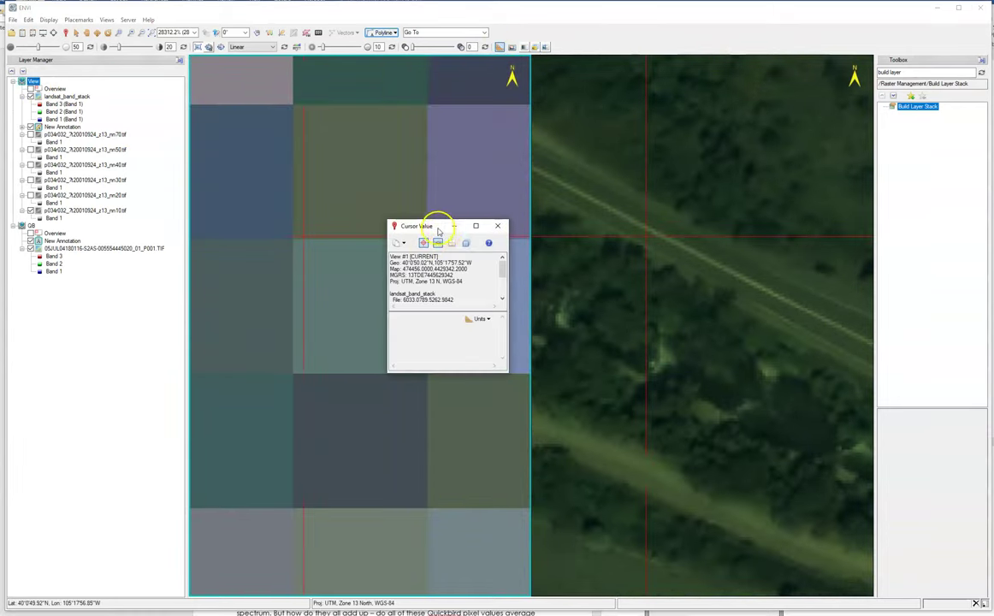
drag(437, 230, 269, 71)
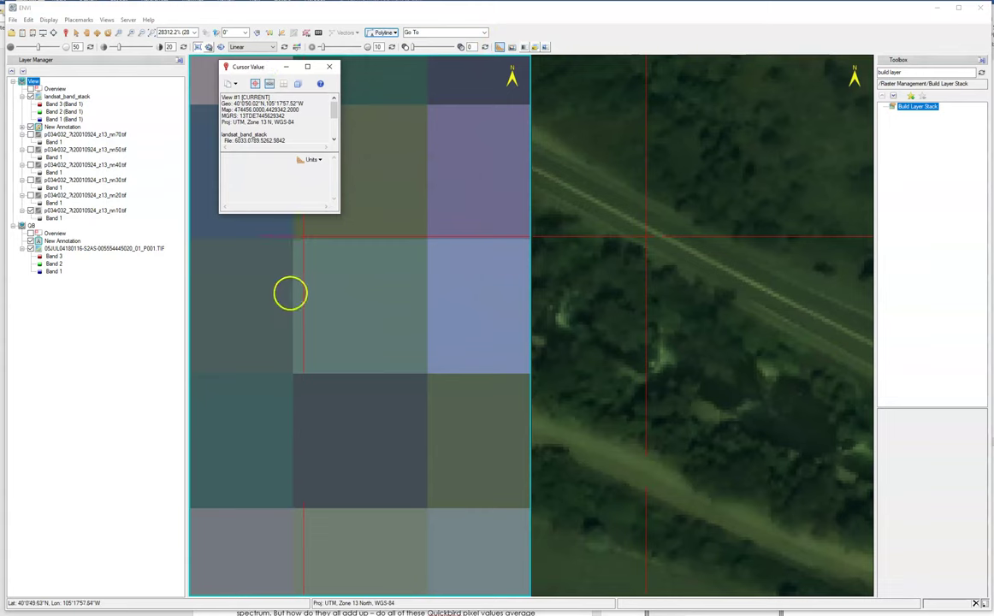
click(292, 293)
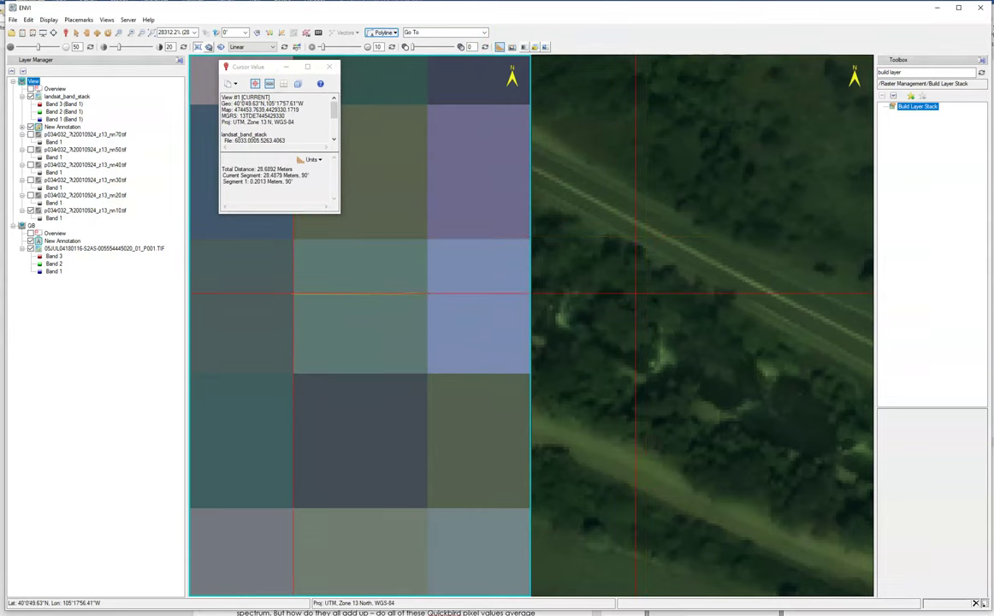
click(330, 72)
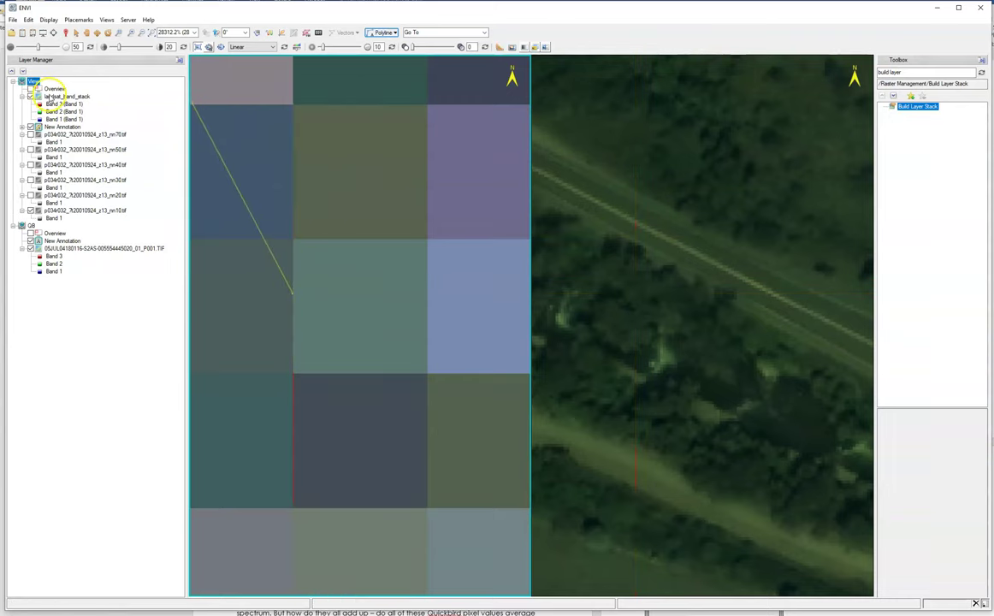
Read landsat_band_stack's Map Info metadata, confirming a 28.5 m pixel size, then close it
click(50, 97)
right_click(49, 97)
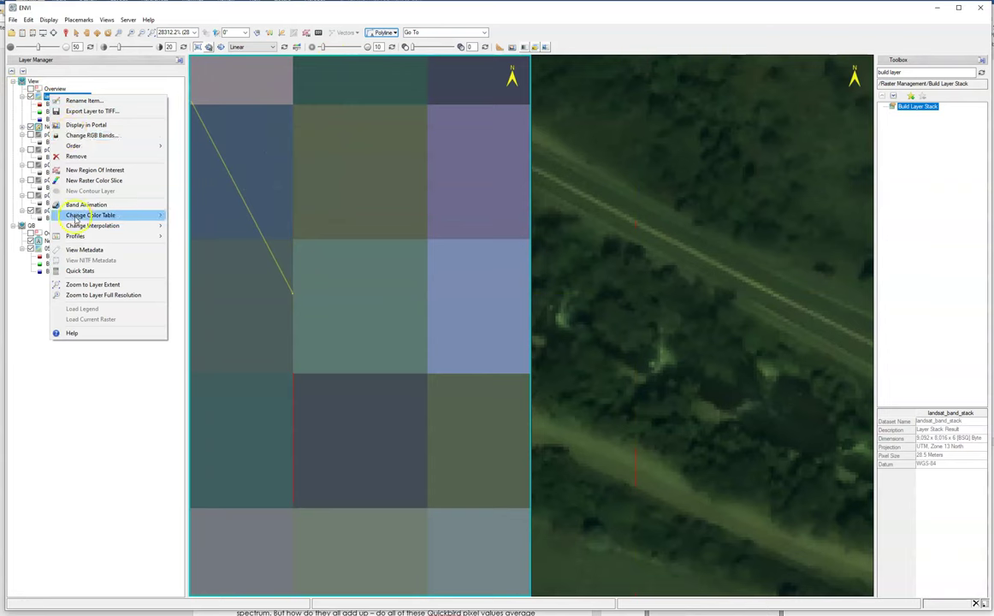
click(257, 225)
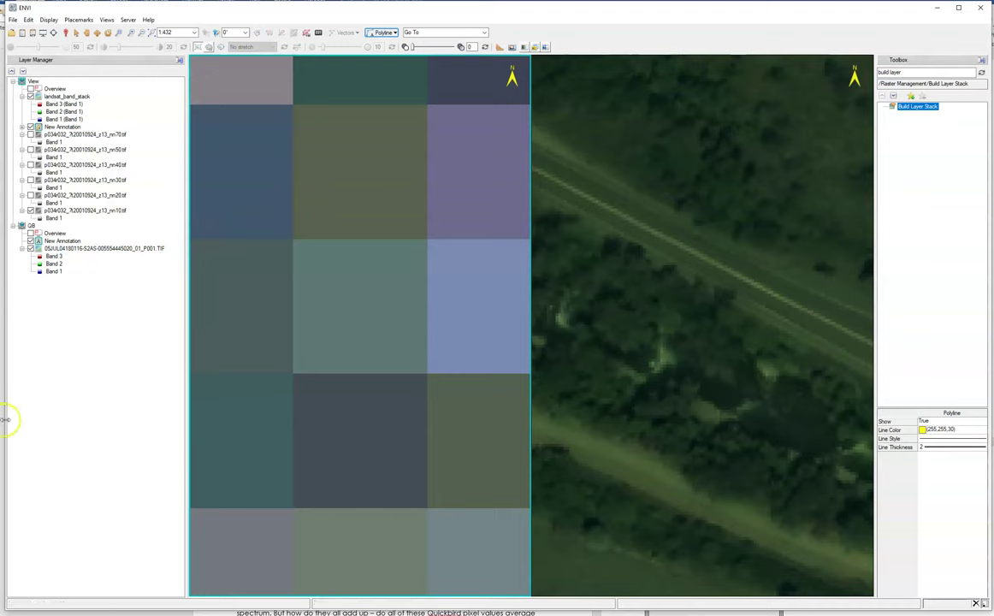
click(65, 96)
right_click(64, 97)
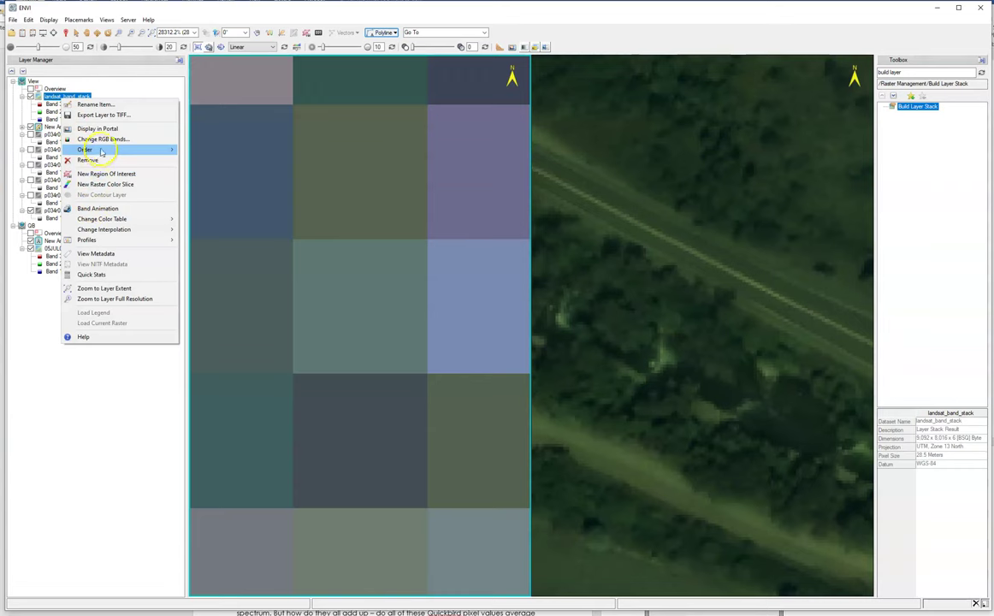
click(98, 251)
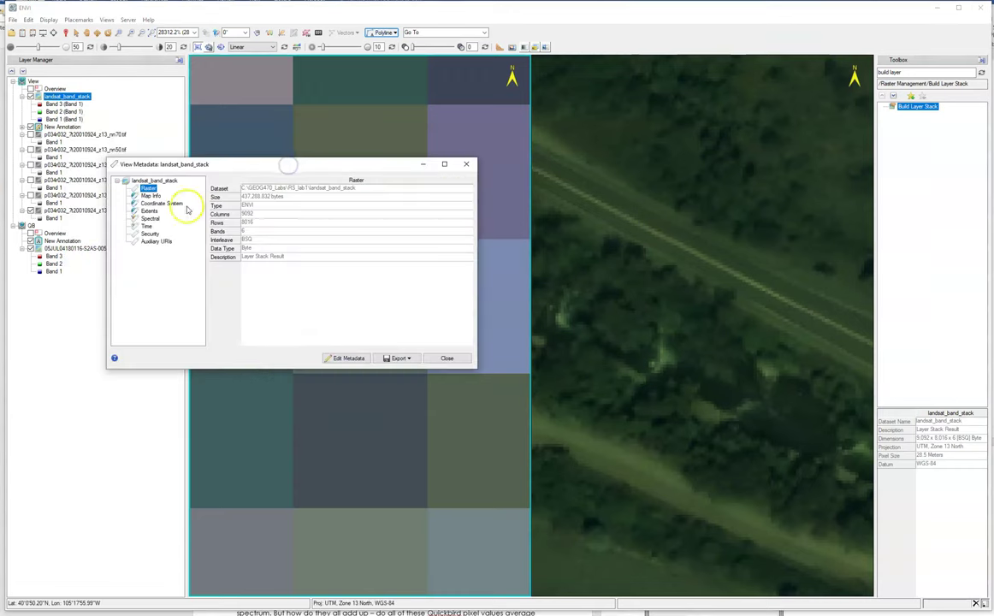
click(158, 198)
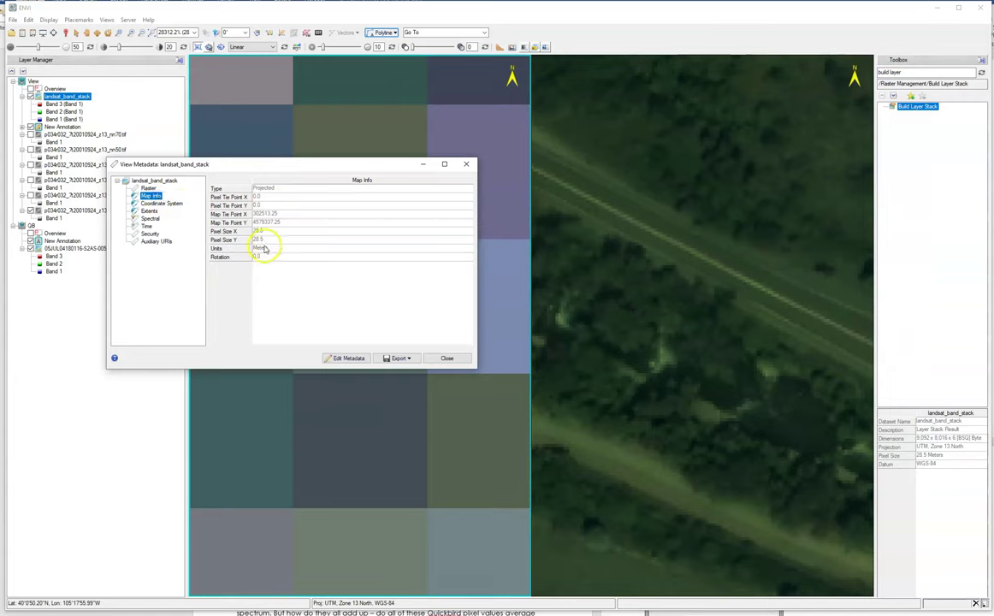
click(458, 358)
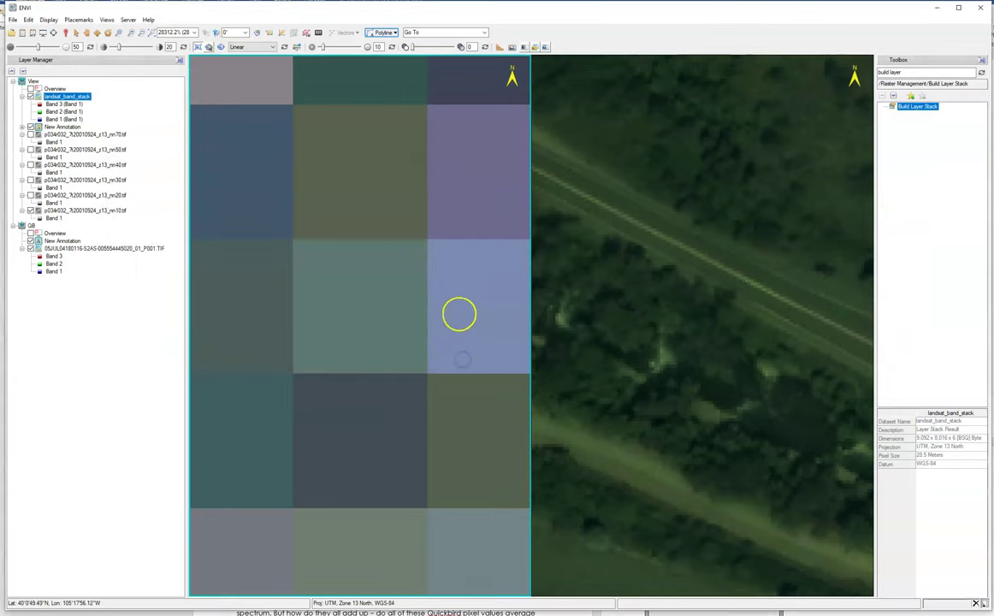
Zoom out both linked views, then make the QuickBird view active and zoom into the town's large buildings
scroll(682, 238, down, 1)
scroll(682, 238, down, 5)
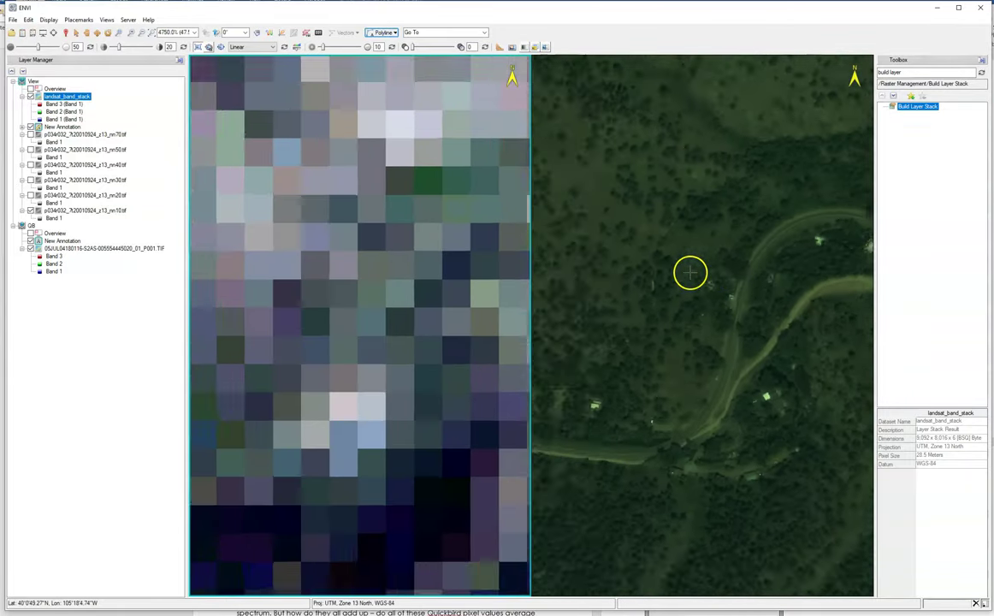
scroll(466, 266, down, 6)
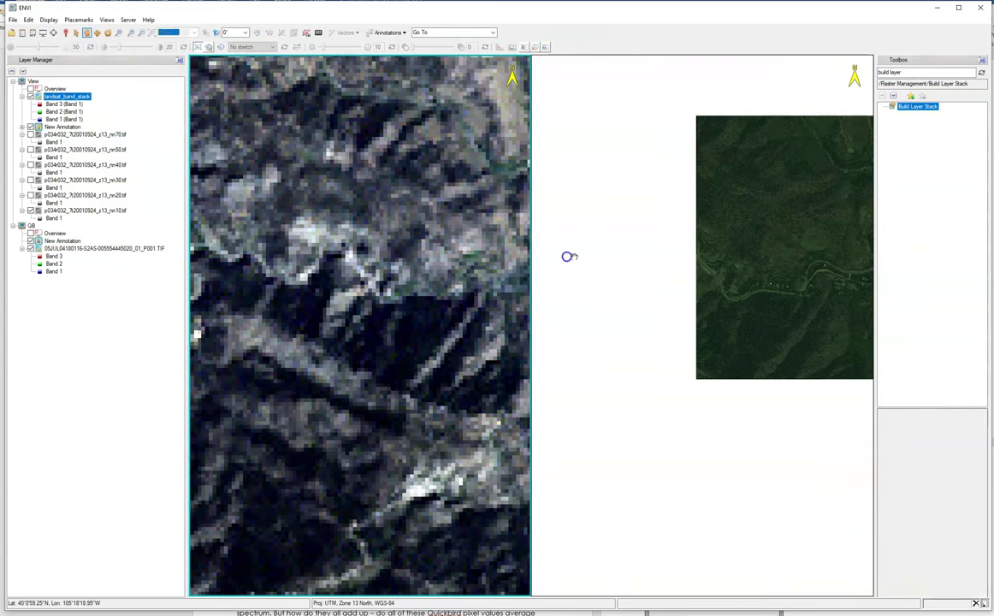
click(765, 251)
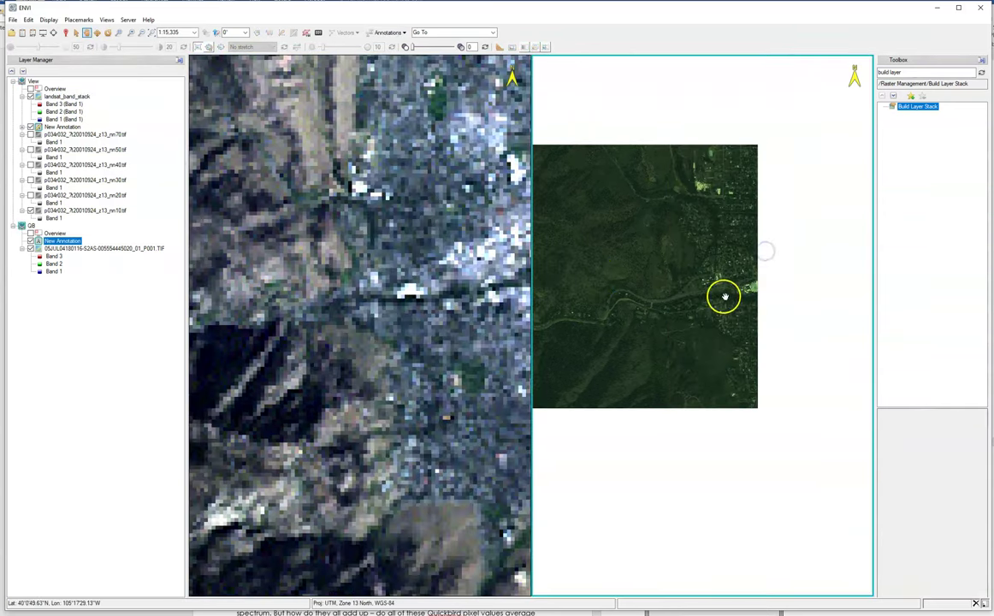
scroll(722, 283, up, 3)
scroll(736, 281, up, 3)
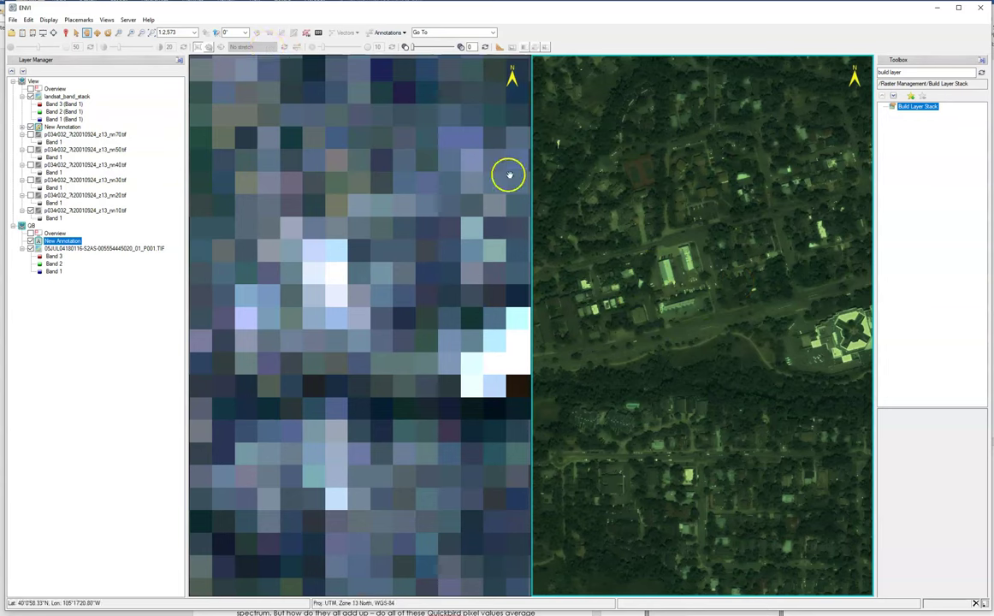
click(41, 250)
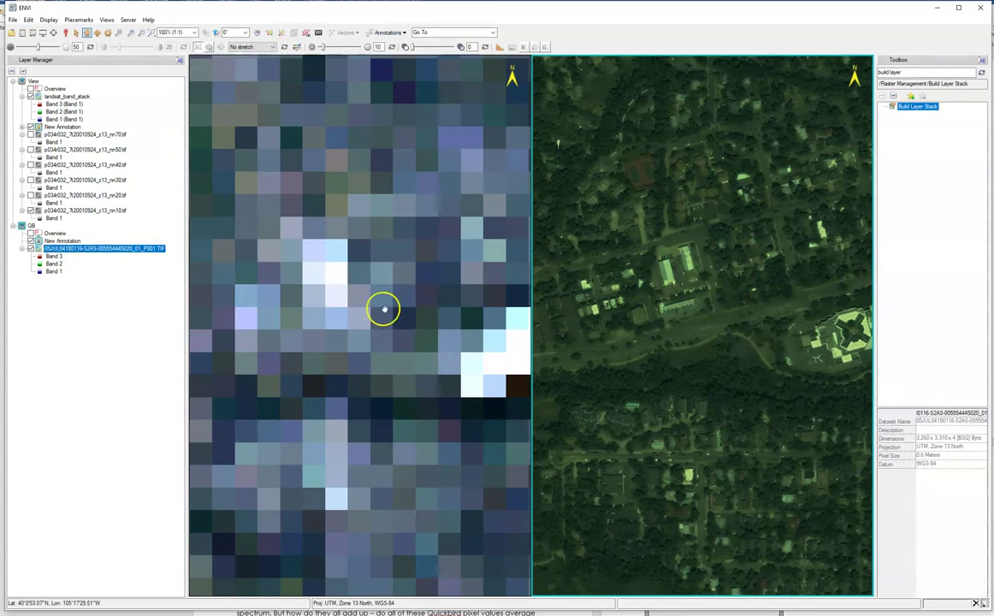
click(269, 35)
click(361, 325)
drag(228, 300, 491, 114)
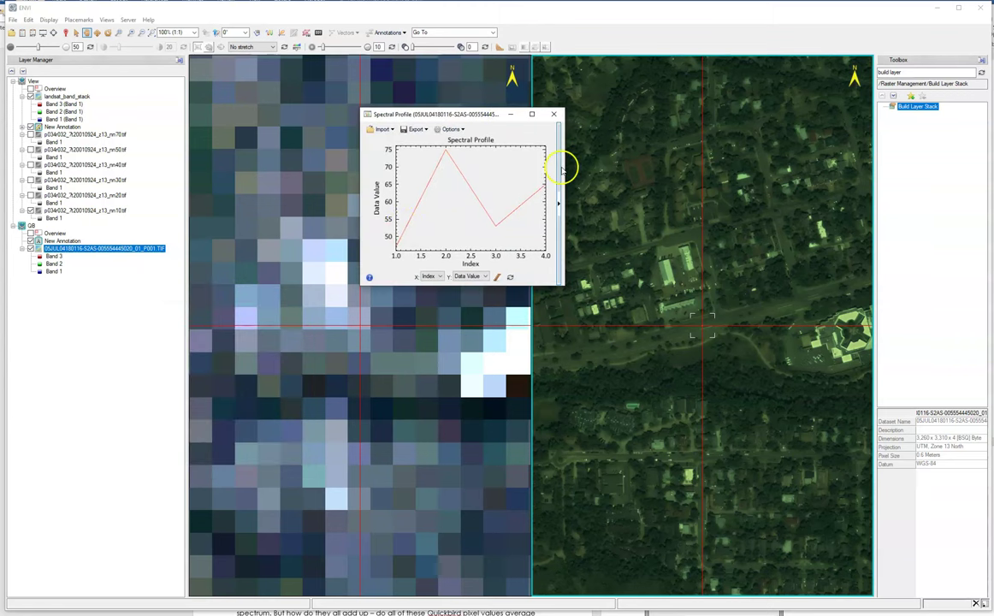
click(555, 115)
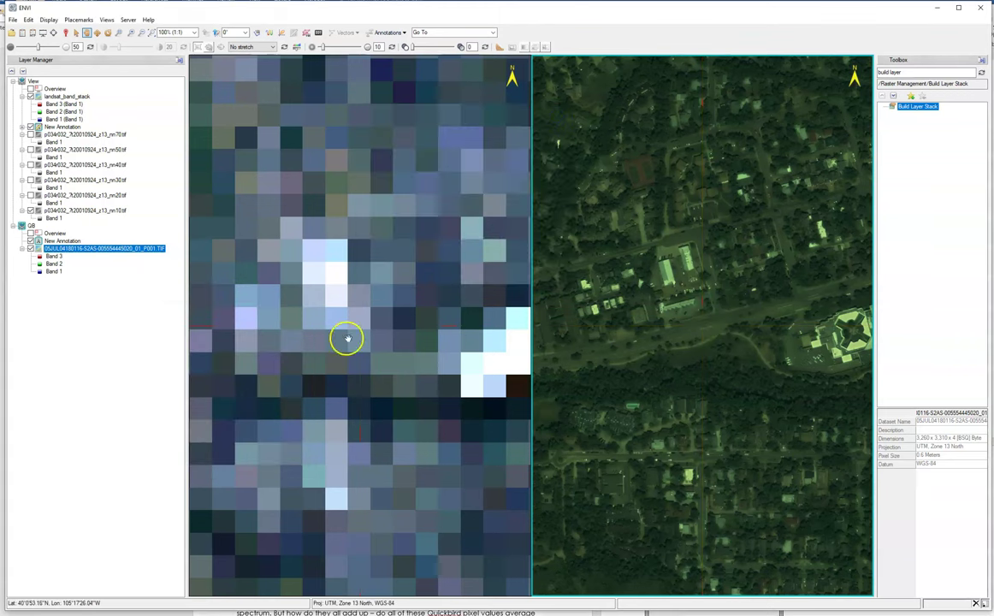